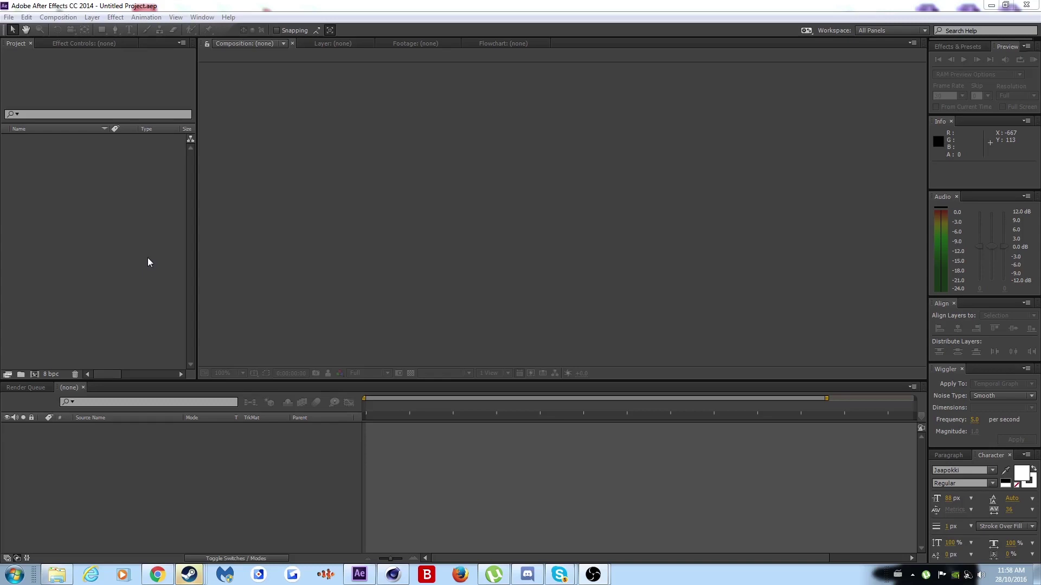
Step: Create a new 1920 x 1080, 30 fps composition lasting 10 seconds
{"action": "left_click", "coordinate": [170, 215]}
{"action": "left_click", "coordinate": [58, 17]}
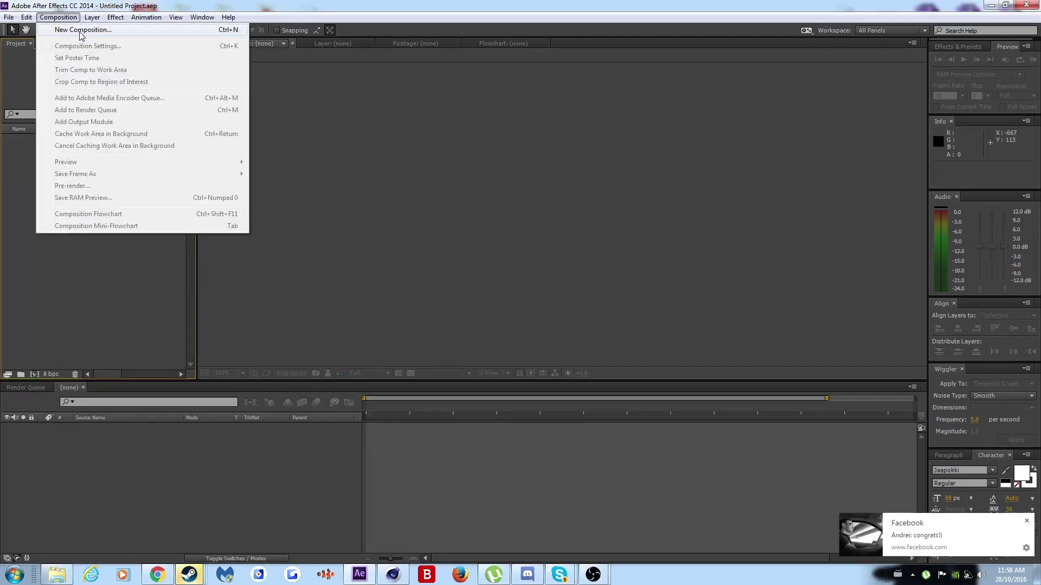
{"action": "left_click", "coordinate": [67, 31]}
{"action": "left_click", "coordinate": [393, 400]}
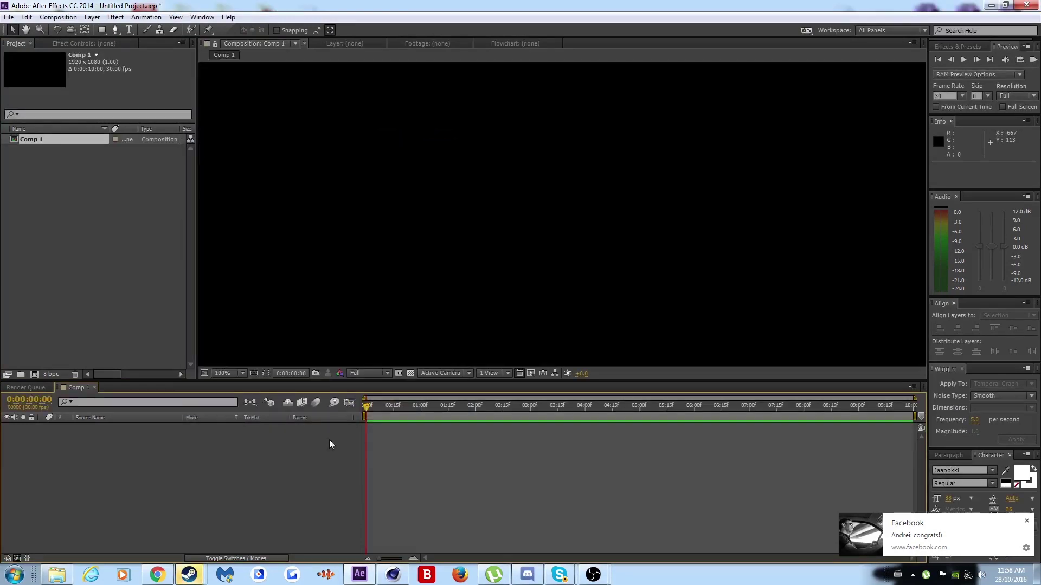
Step: Add a black solid layer with the default settings to the composition
{"action": "right_click", "coordinate": [166, 507]}
{"action": "mouse_move", "coordinate": [242, 390]}
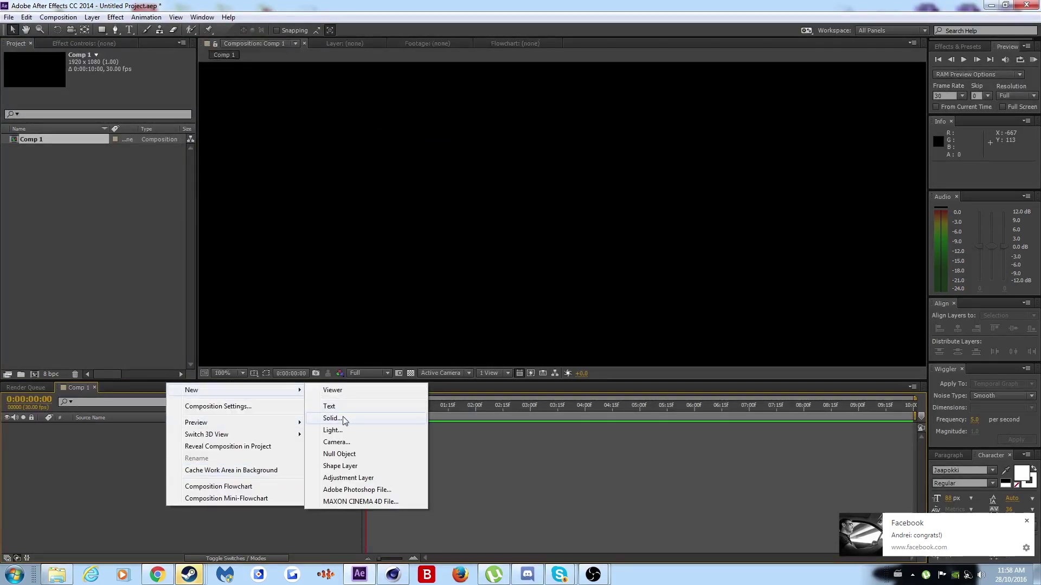
{"action": "left_click", "coordinate": [325, 420]}
{"action": "left_click", "coordinate": [605, 375]}
{"action": "right_click", "coordinate": [255, 452]}
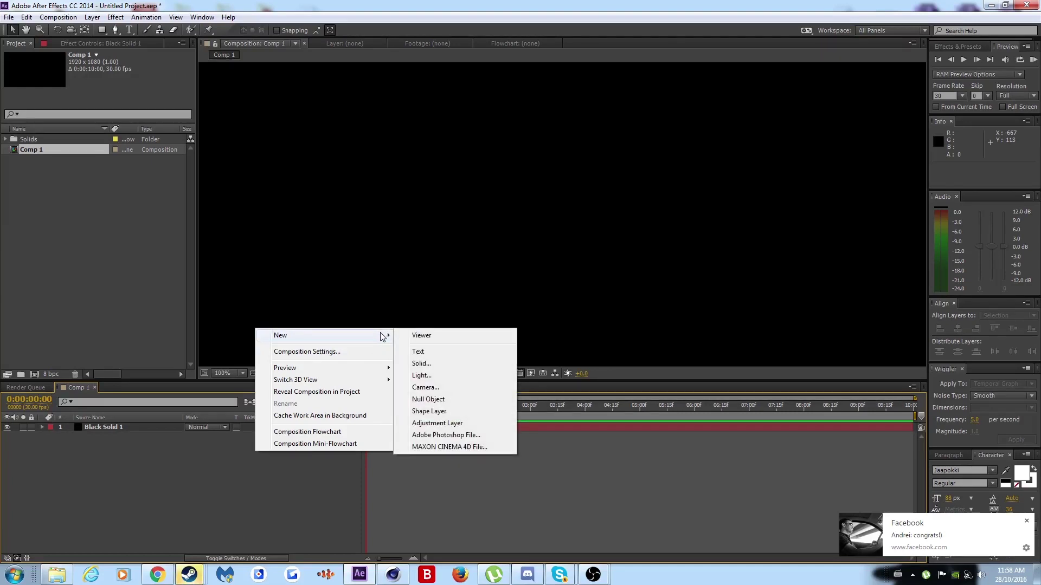
{"action": "mouse_move", "coordinate": [390, 333]}
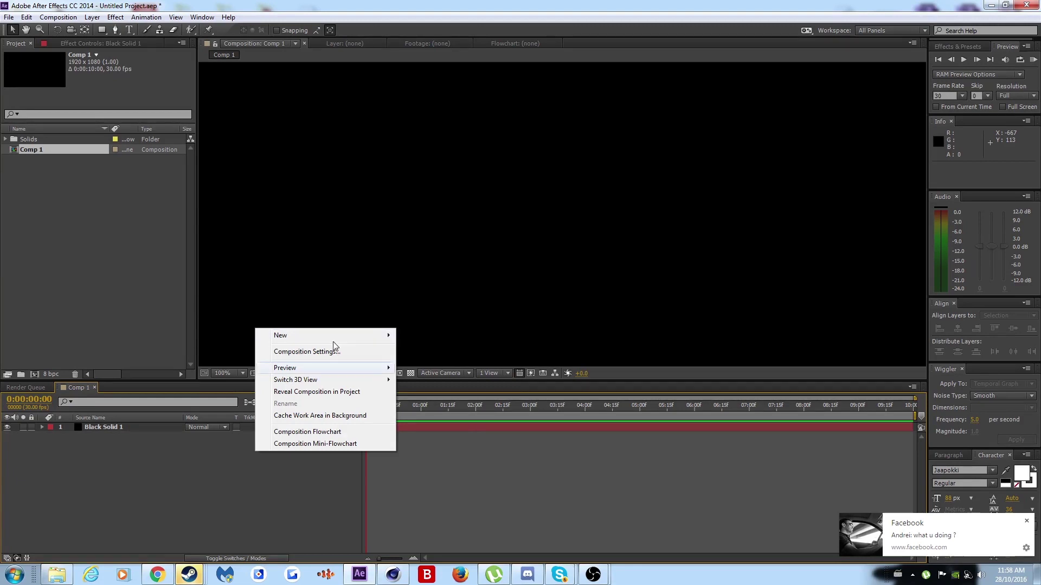
{"action": "left_click", "coordinate": [137, 460]}
Step: Find the Trapcode Particular effect by searching for "particular" and apply it to the black solid layer
{"action": "left_click", "coordinate": [113, 428]}
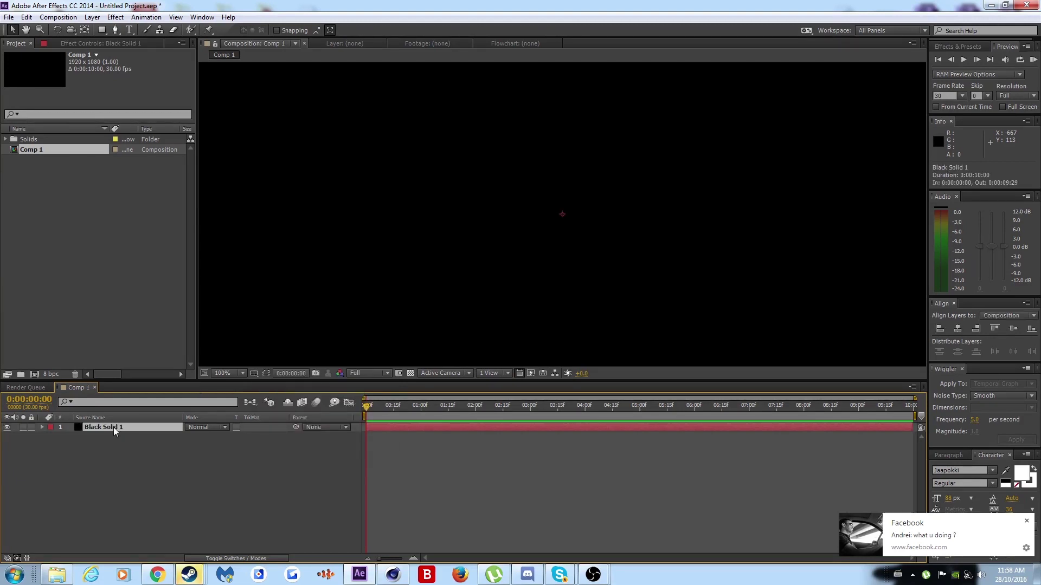
{"action": "left_click", "coordinate": [107, 45]}
{"action": "left_click", "coordinate": [971, 47]}
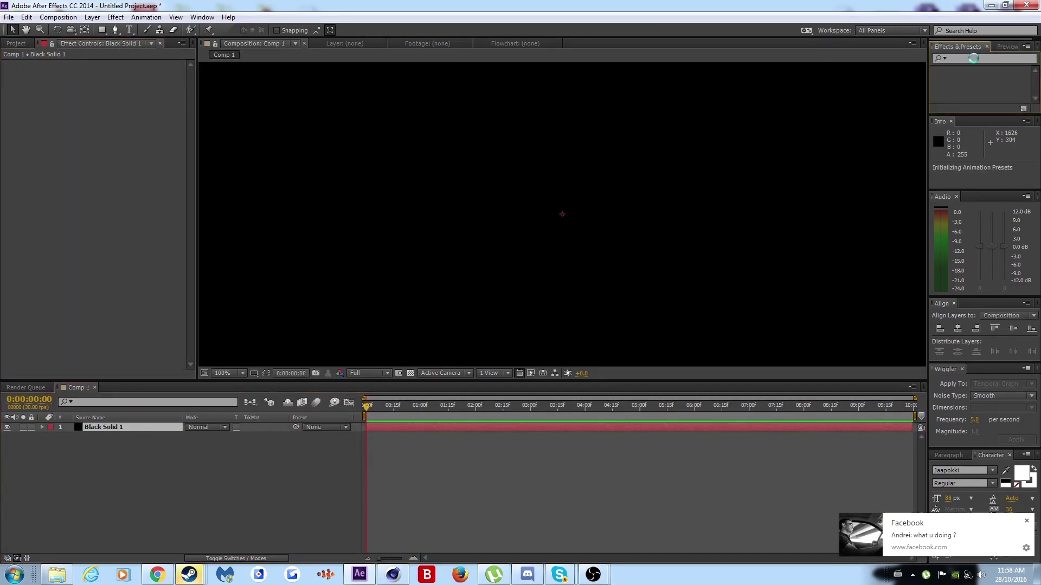
{"action": "type", "text": "particular"}
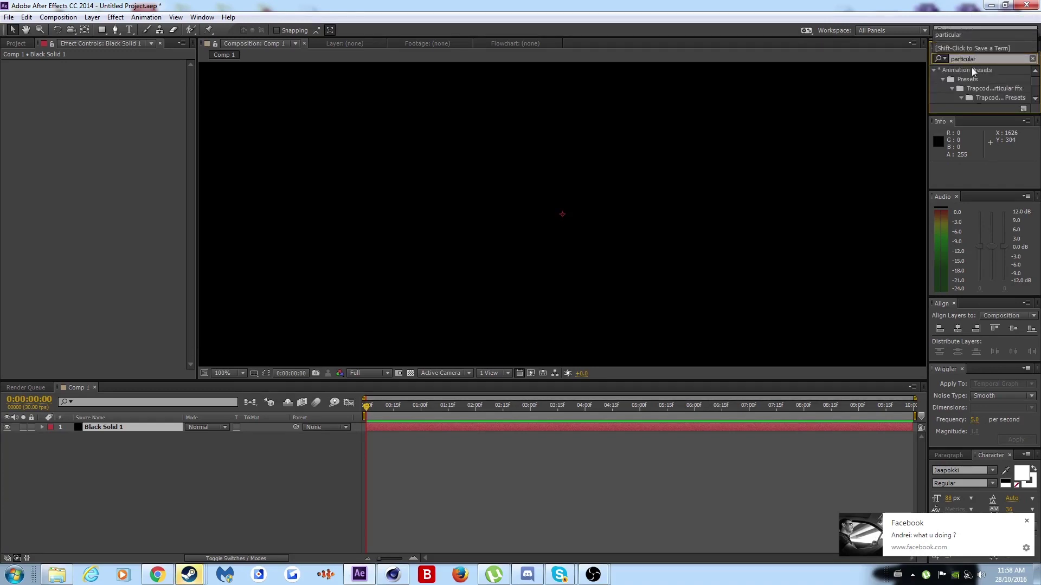
{"action": "scroll", "coordinate": [974, 78], "scroll_direction": "down", "scroll_amount": 2}
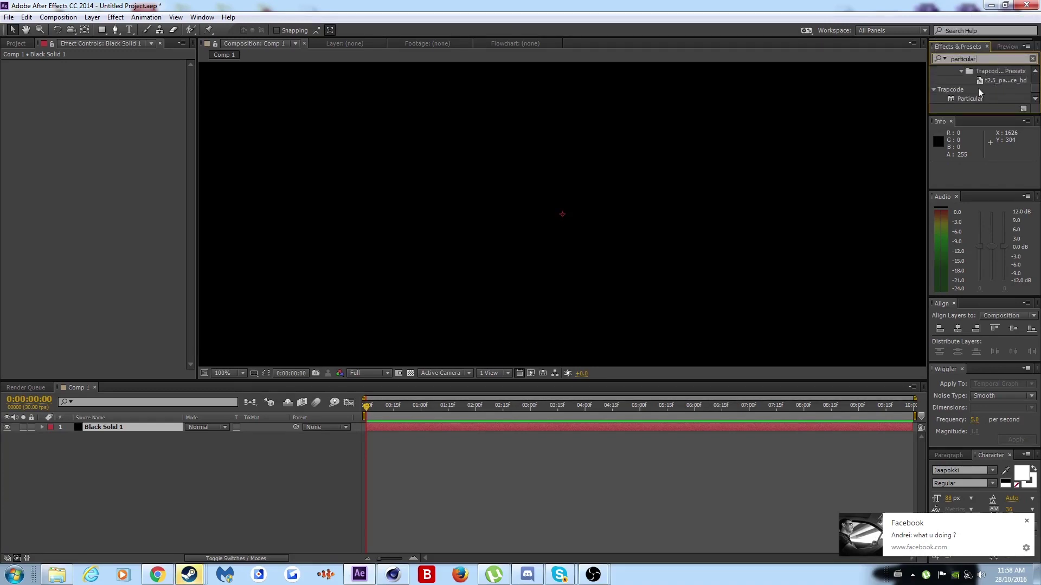
{"action": "left_click_drag", "start_coordinate": [970, 99], "coordinate": [144, 401]}
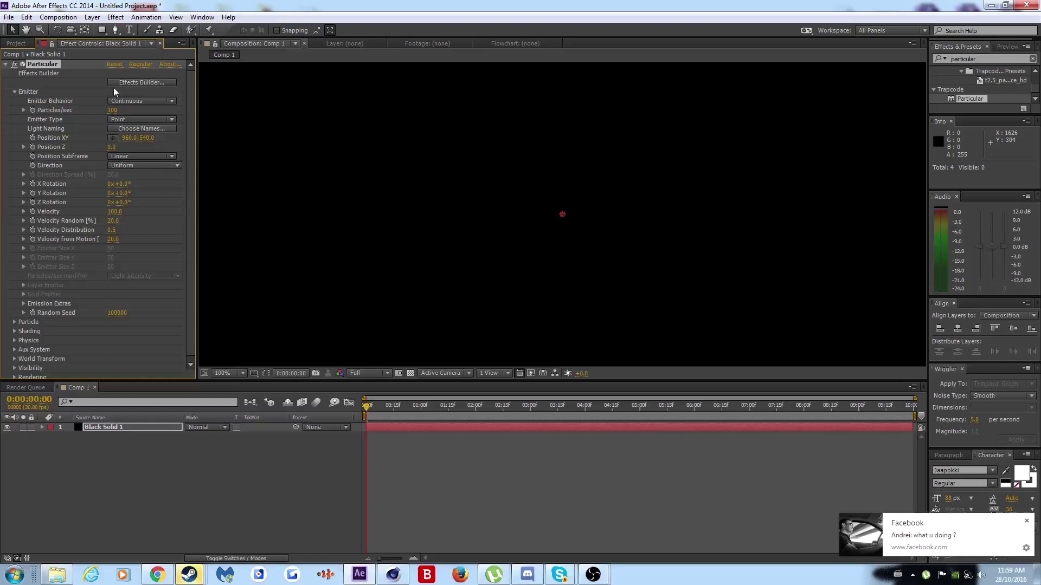
Step: Open Particular's Effects Builder and set the emitter type to the Deep XYZ Box block
{"action": "left_click", "coordinate": [166, 82]}
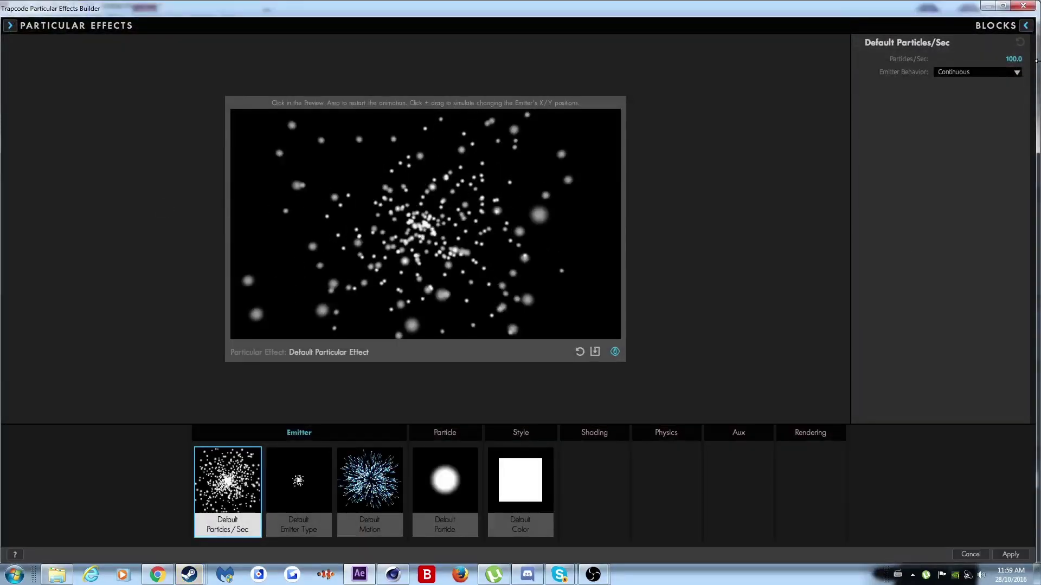
{"action": "left_click", "coordinate": [995, 25]}
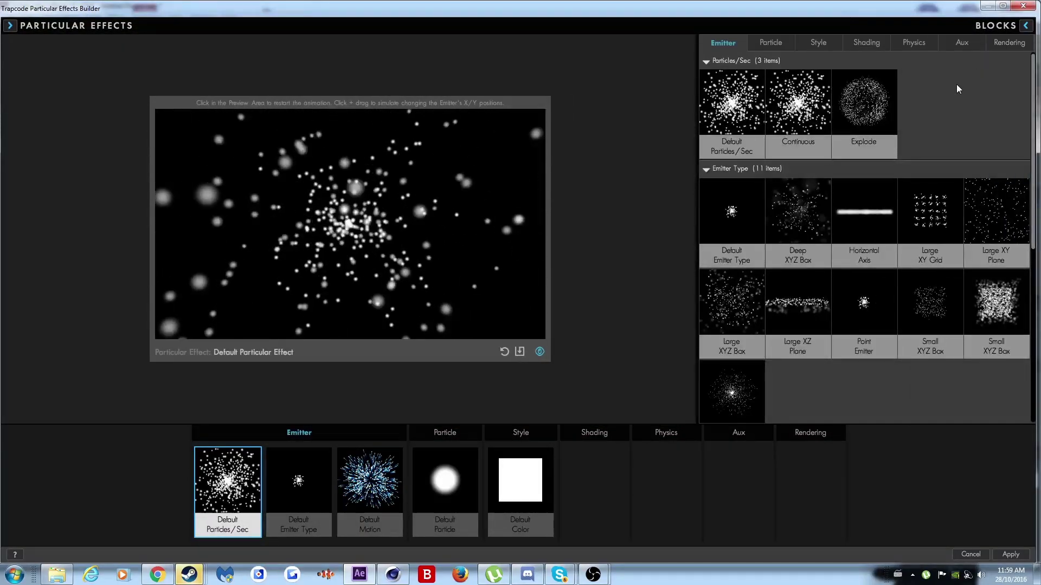
{"action": "left_click", "coordinate": [996, 26]}
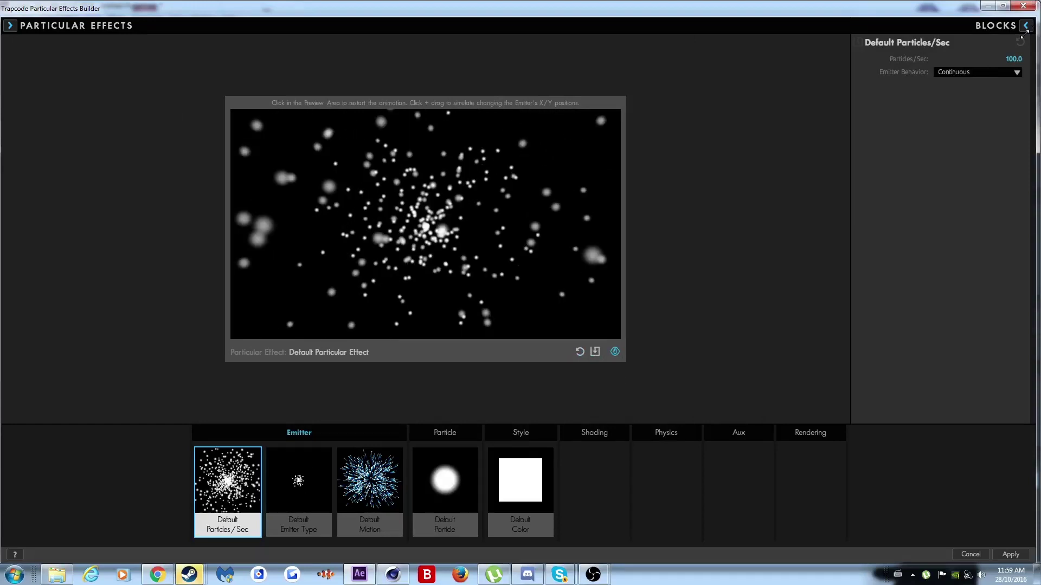
{"action": "left_click", "coordinate": [1023, 27]}
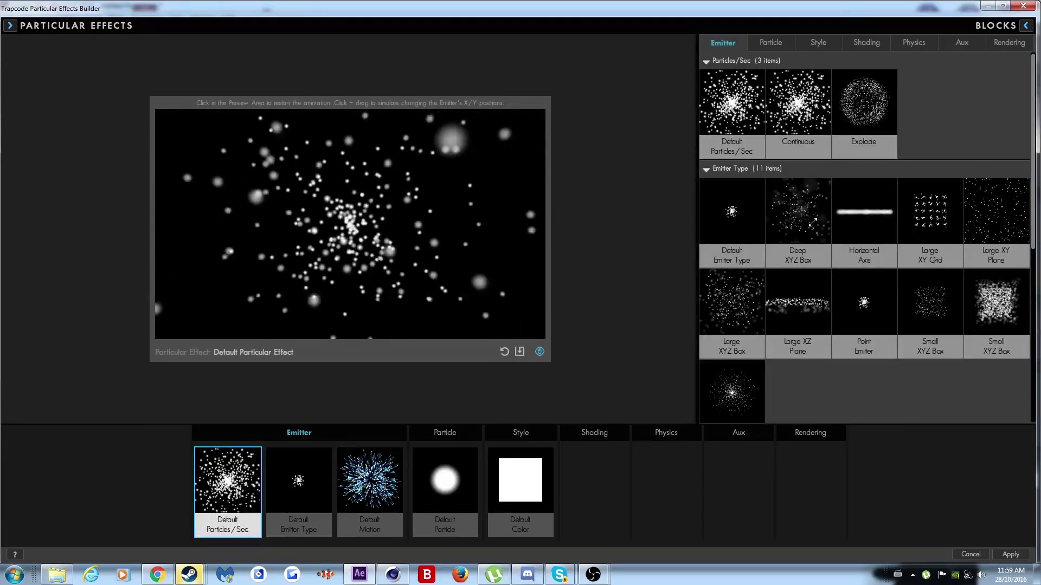
{"action": "left_click", "coordinate": [820, 238]}
Step: Set the box emitter's size to 9000 in X and 32767 in Y
{"action": "left_click", "coordinate": [1010, 123]}
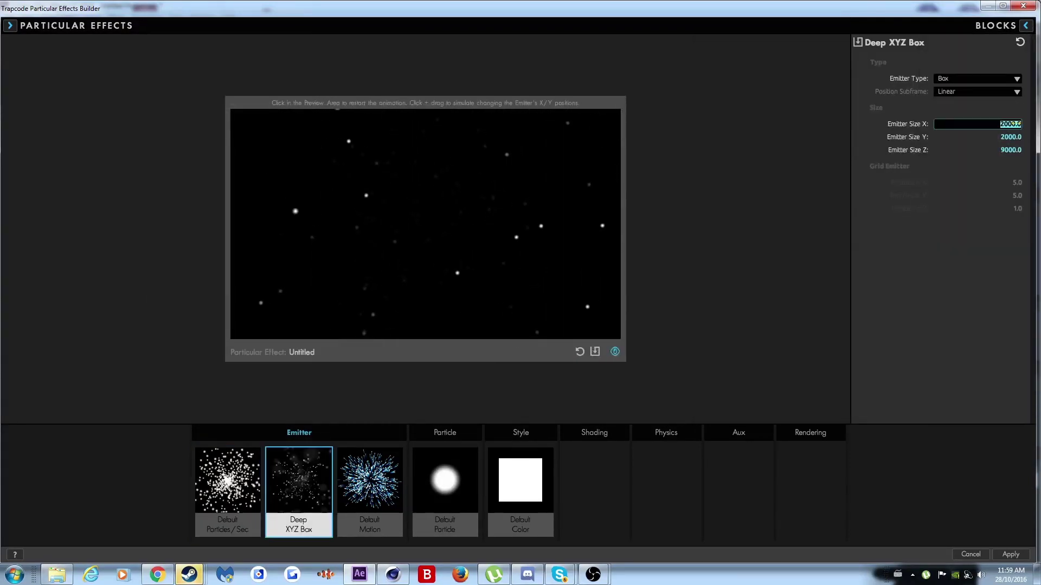
{"action": "type", "text": "9000"}
{"action": "key", "text": "Return"}
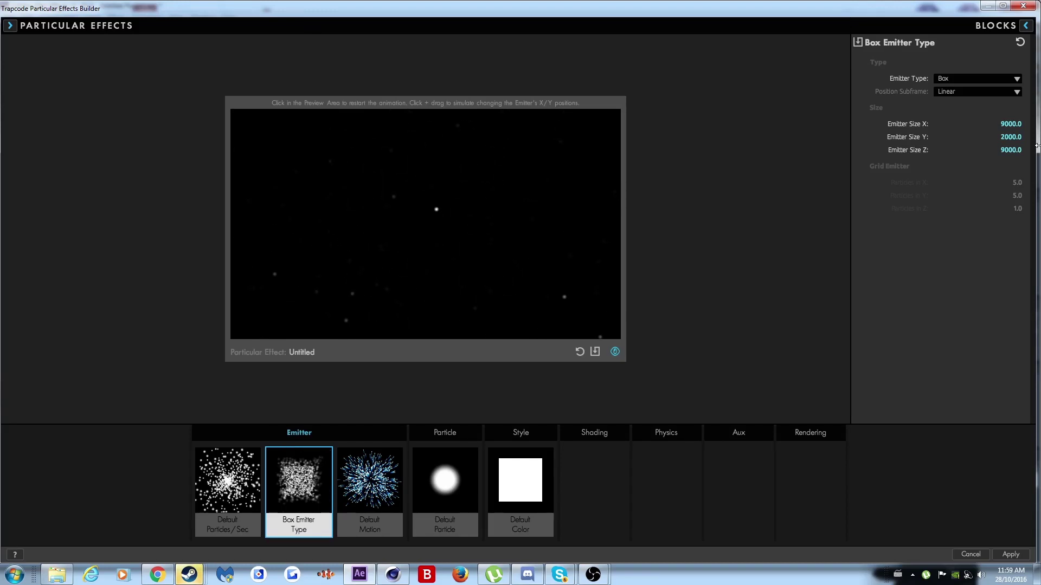
{"action": "left_click", "coordinate": [1010, 137]}
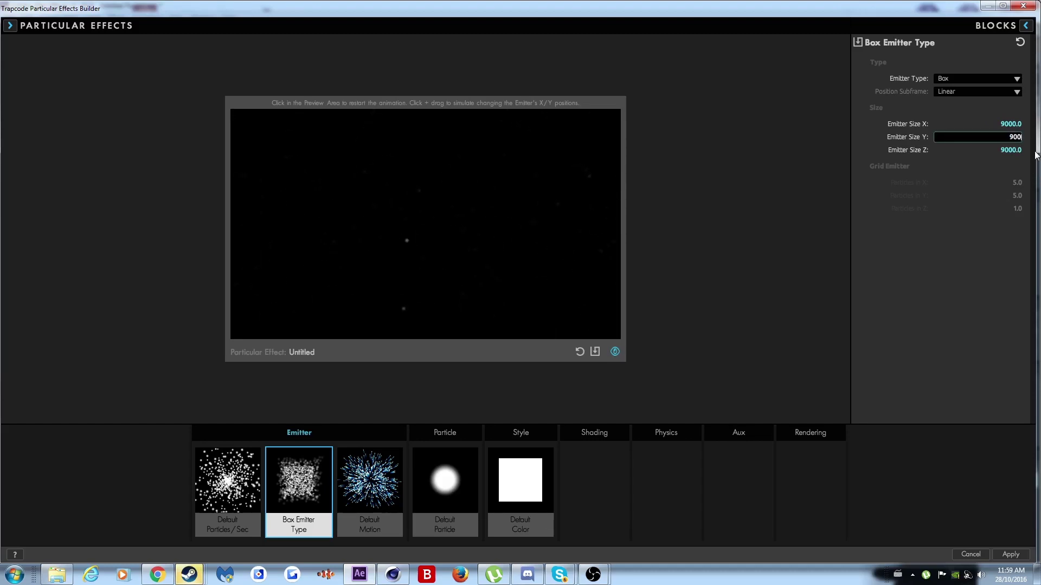
{"action": "key", "text": "Return"}
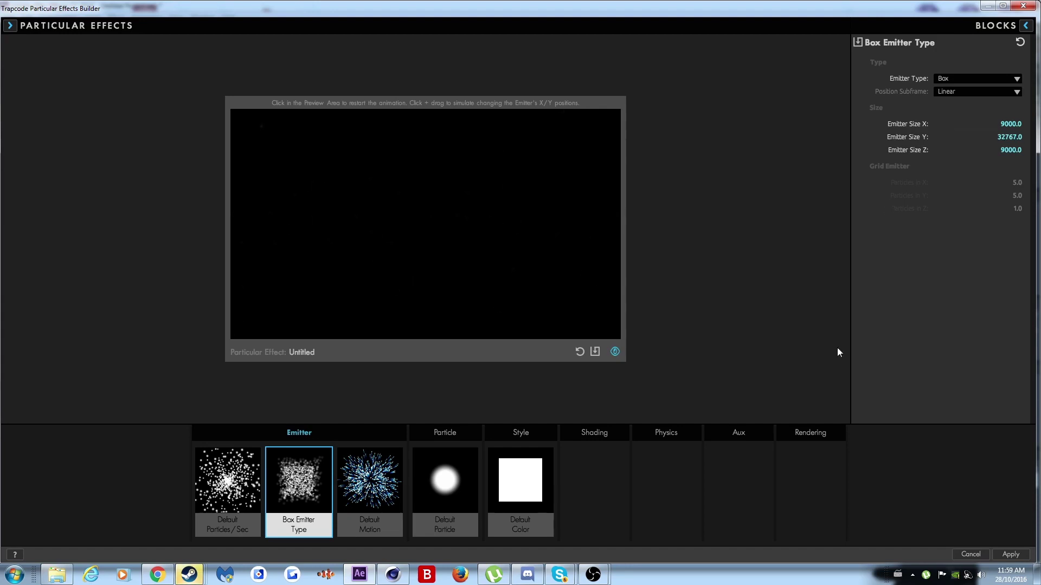
Step: Replace the default emitter motion with the Rainfall block and set its velocity to 410
{"action": "left_click", "coordinate": [341, 508]}
{"action": "left_click", "coordinate": [1025, 26]}
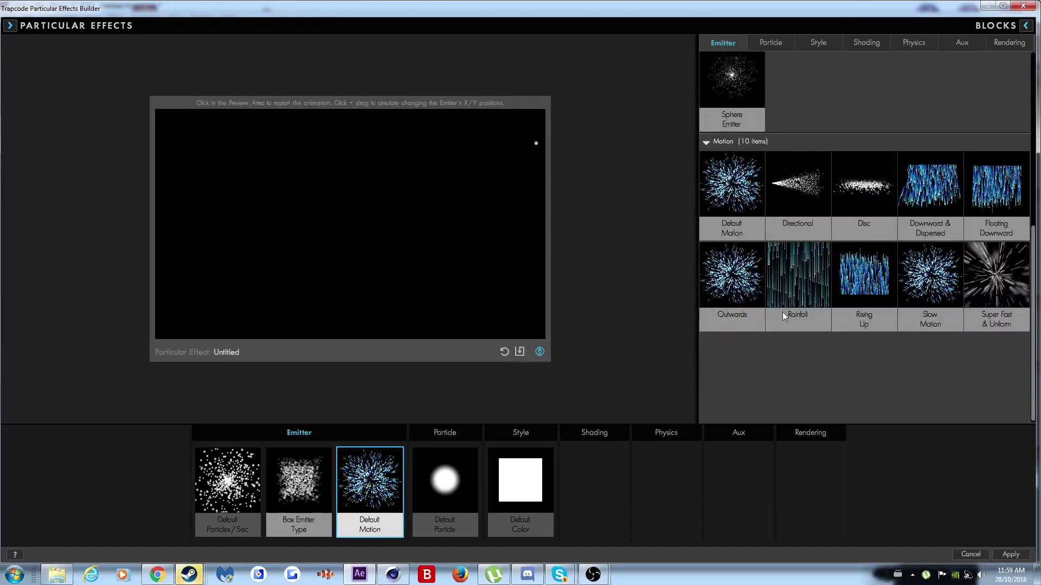
{"action": "left_click_drag", "start_coordinate": [782, 311], "coordinate": [371, 488]}
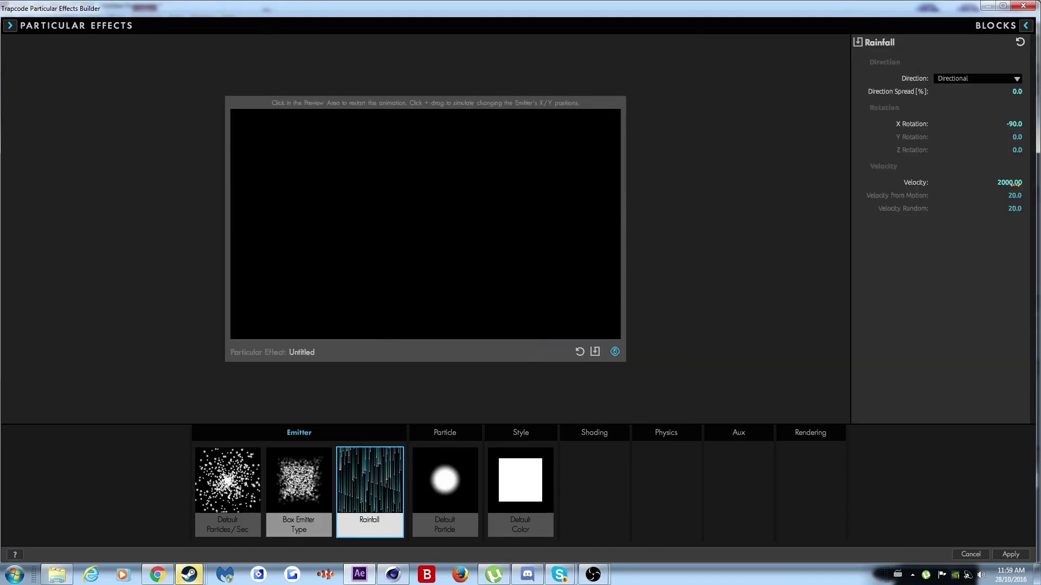
{"action": "key", "text": "ctrl+z"}
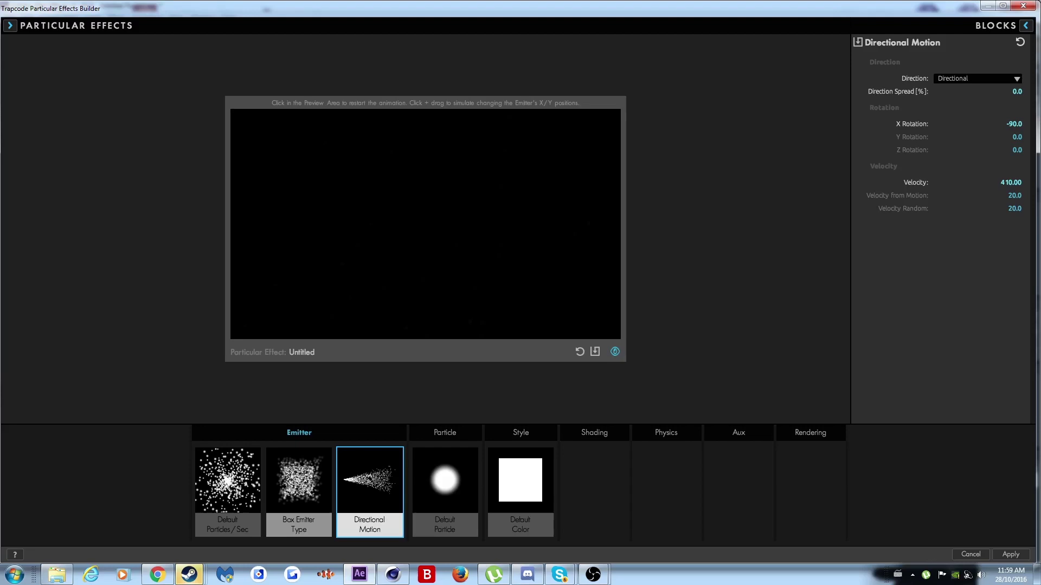
Step: Set the sphere particle's size to 18 and its life to 8 seconds
{"action": "left_click", "coordinate": [455, 479]}
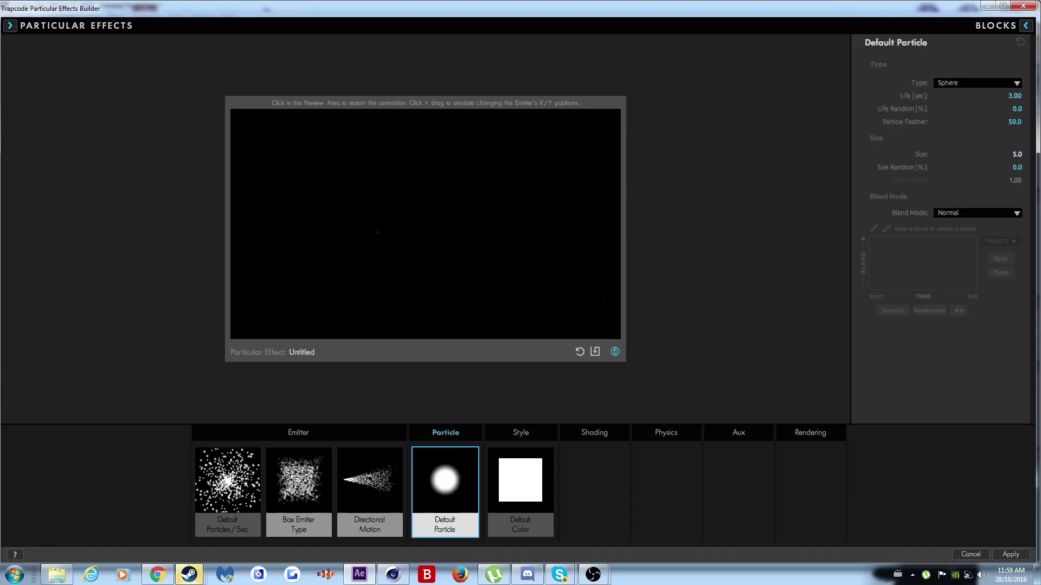
{"action": "left_click_drag", "start_coordinate": [1016, 154], "coordinate": [1023, 154]}
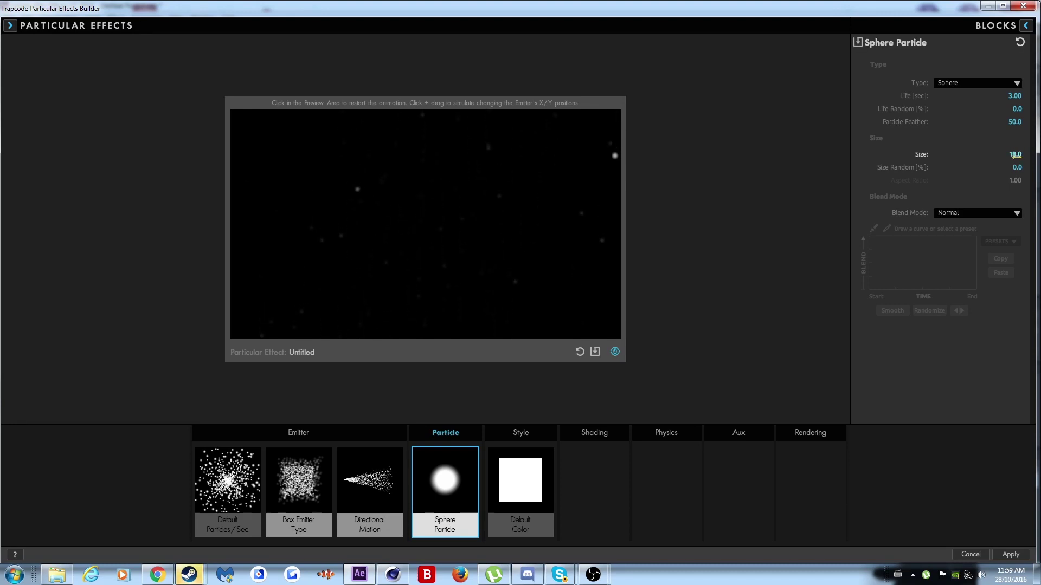
{"action": "left_click_drag", "start_coordinate": [1013, 95], "coordinate": [1015, 95]}
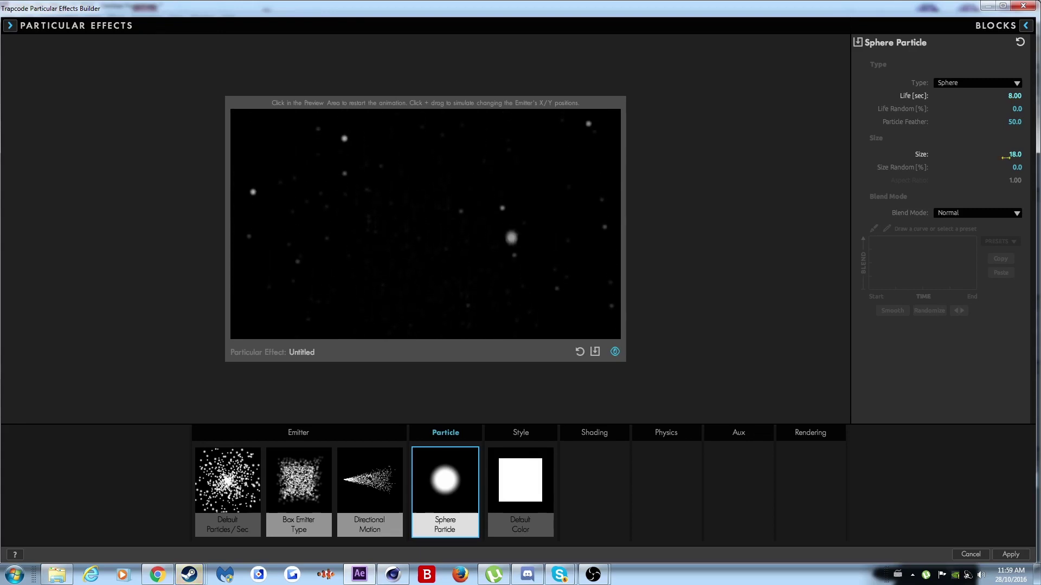
{"action": "left_click_drag", "start_coordinate": [1007, 156], "coordinate": [1005, 156]}
Step: Add the first Fade In and Out opacity block to the particle style
{"action": "left_click", "coordinate": [844, 493]}
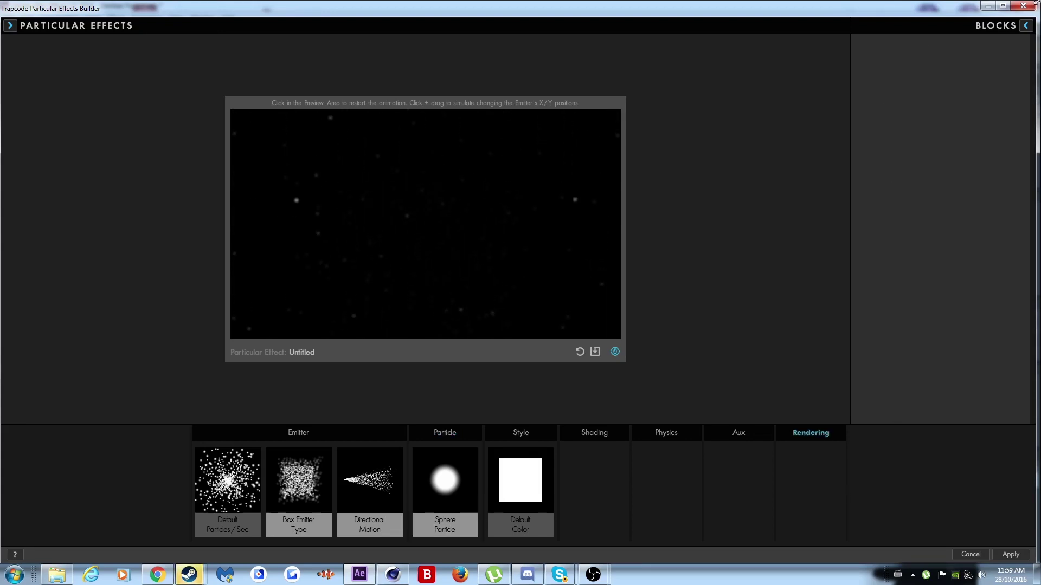
{"action": "left_click", "coordinate": [1025, 25]}
{"action": "left_click", "coordinate": [867, 41]}
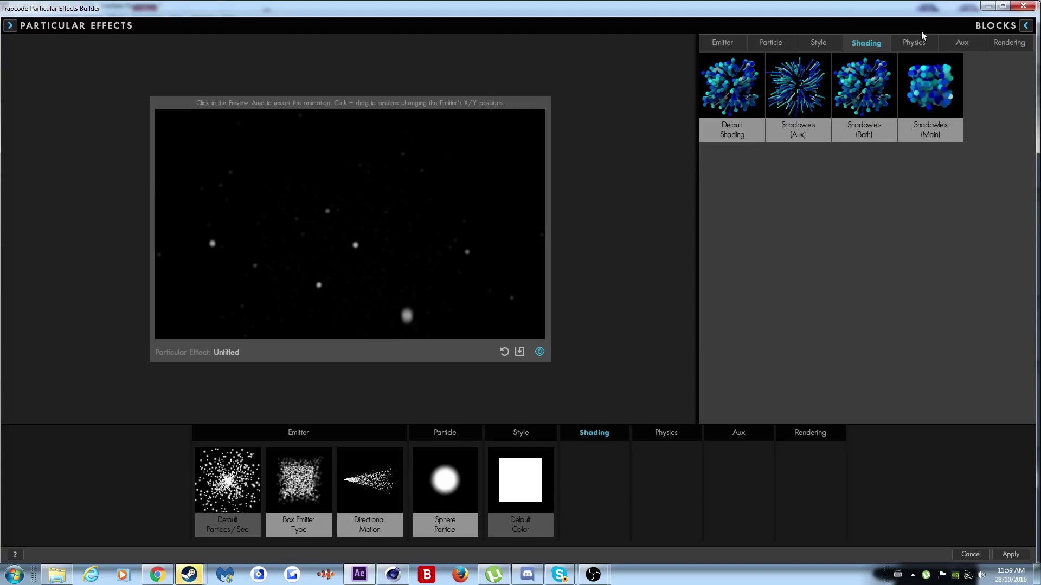
{"action": "left_click", "coordinate": [808, 46]}
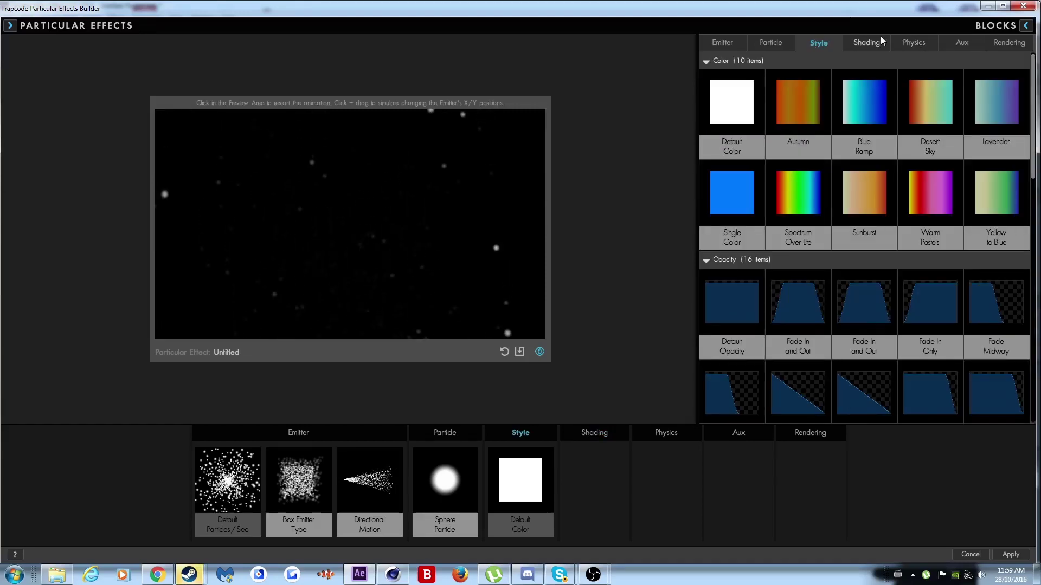
{"action": "scroll", "coordinate": [791, 317], "scroll_direction": "down", "scroll_amount": 1}
{"action": "left_click", "coordinate": [811, 249]}
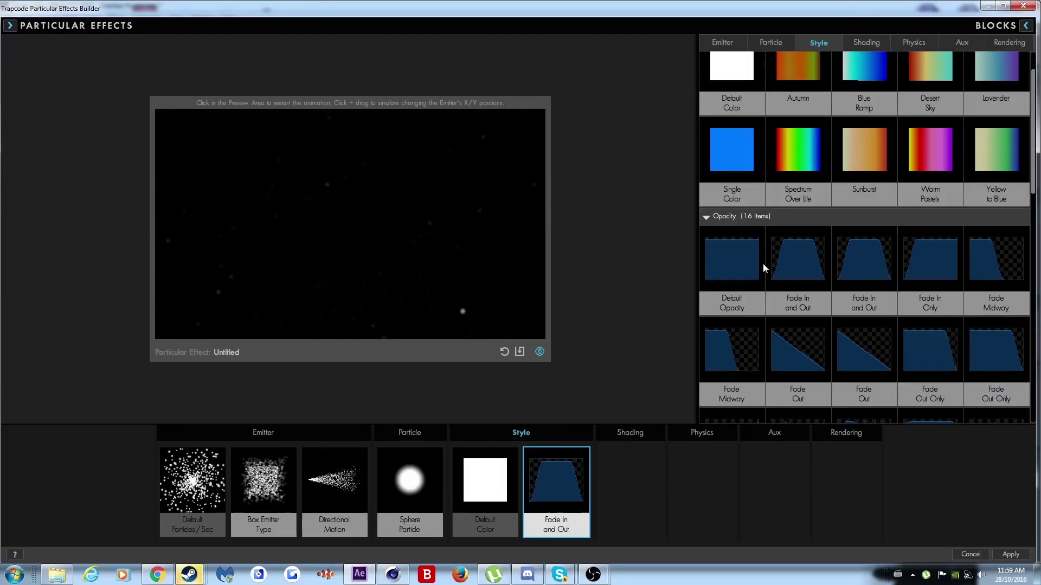
Step: Add the Sphere Trail Fading block to the Aux section of the particle effect
{"action": "left_click", "coordinate": [632, 481]}
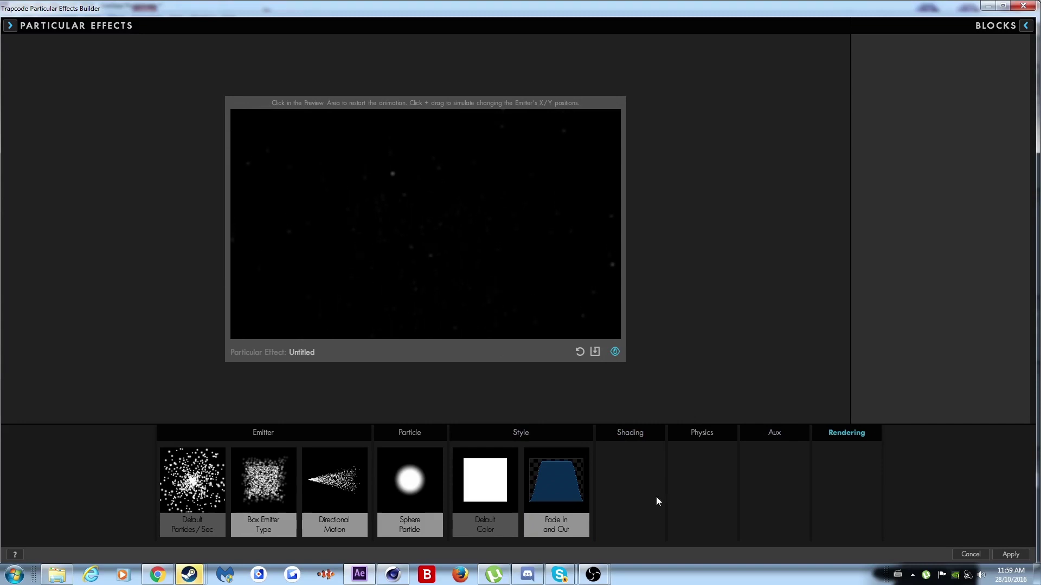
{"action": "left_click", "coordinate": [774, 432]}
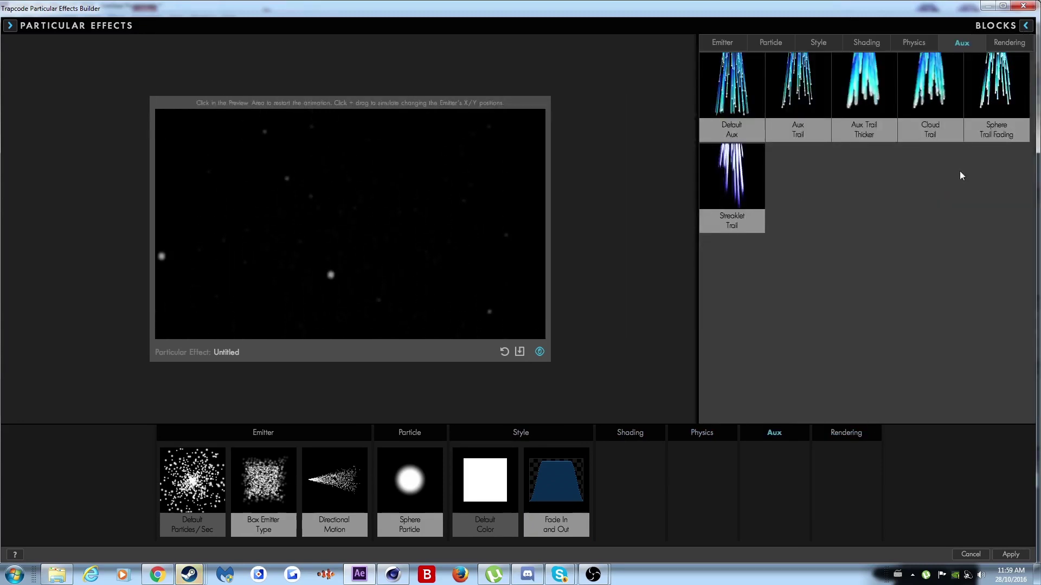
{"action": "left_click", "coordinate": [997, 115]}
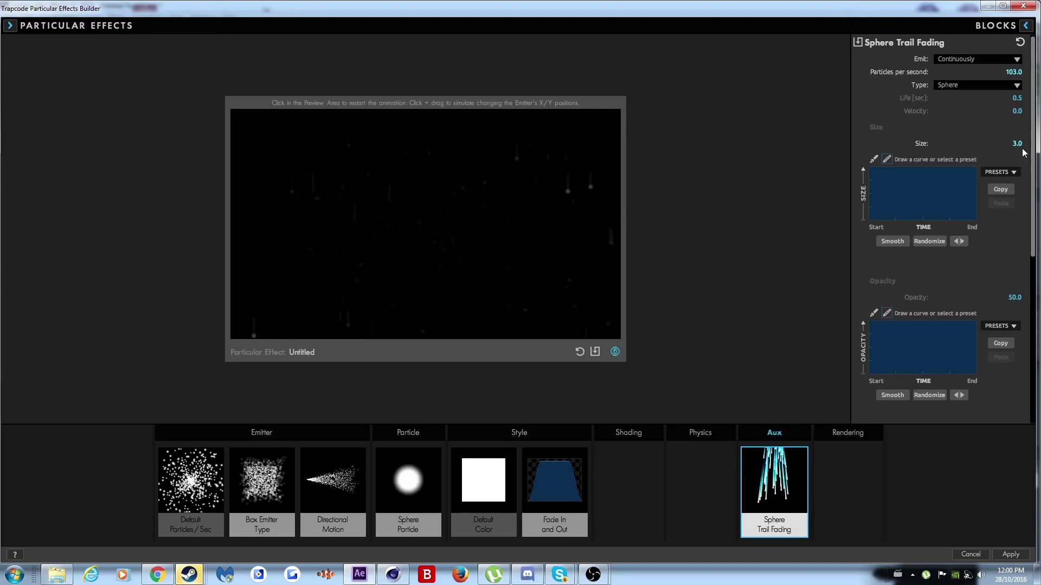
Step: Set the Aux particle size to 17 and apply the preset curve that shrinks size linearly over time
{"action": "left_click_drag", "start_coordinate": [1022, 150], "coordinate": [1010, 213]}
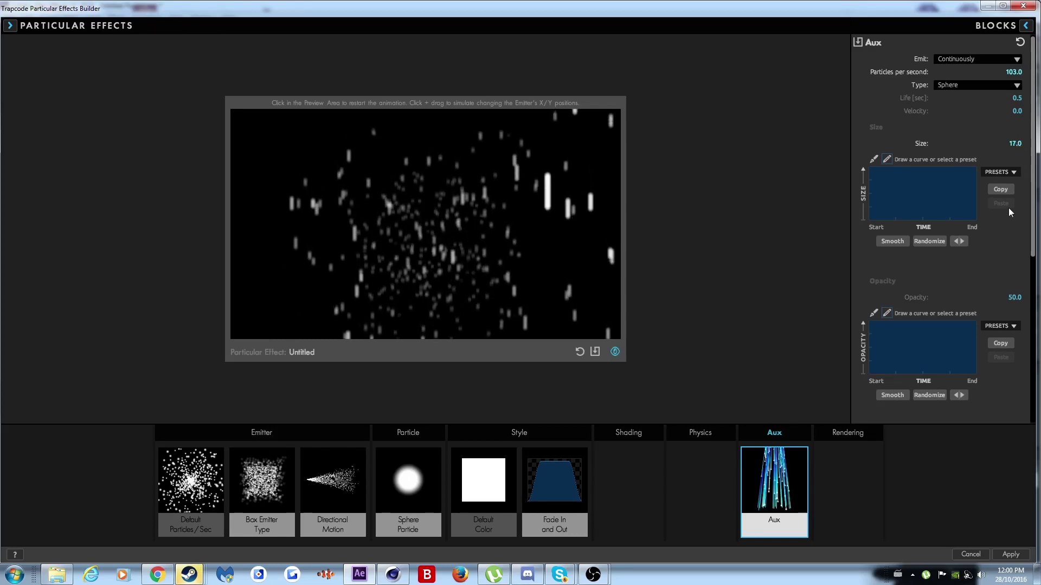
{"action": "left_click", "coordinate": [1000, 172]}
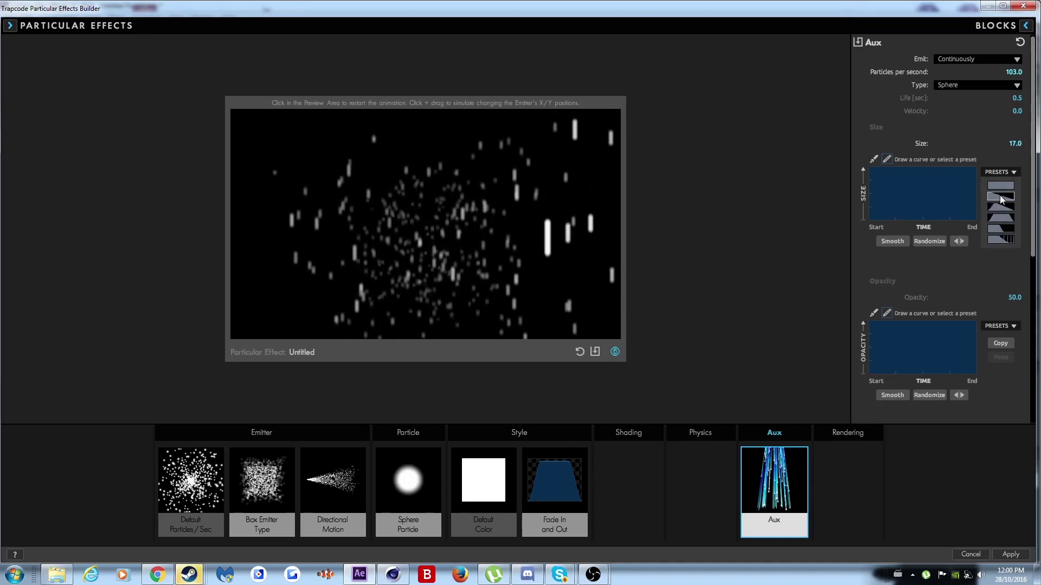
{"action": "left_click", "coordinate": [1000, 196]}
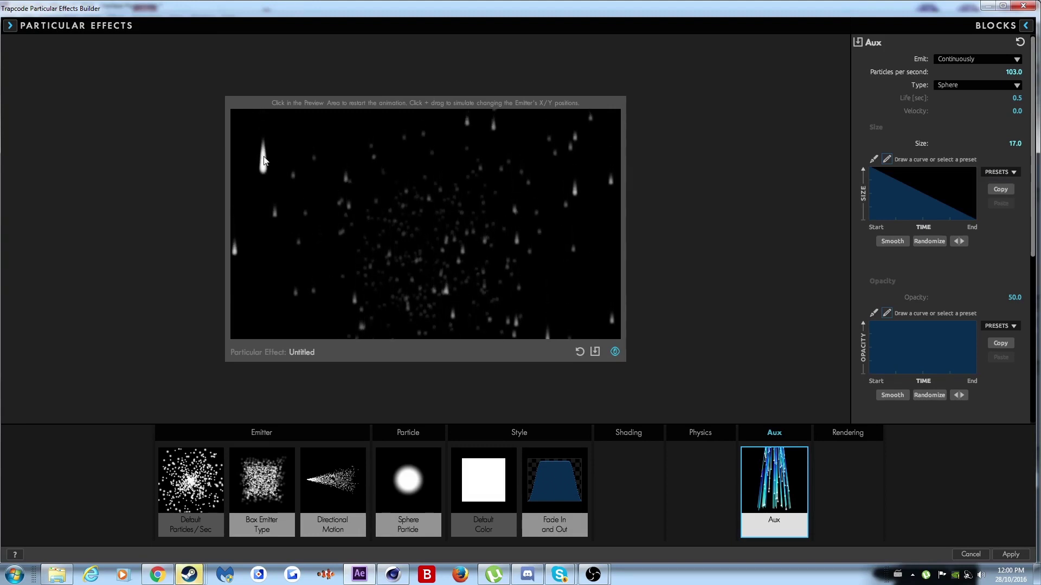
Step: Try a life of 0.3 seconds for the Aux particles, and settle on 0.4 seconds
{"action": "left_click", "coordinate": [1016, 98]}
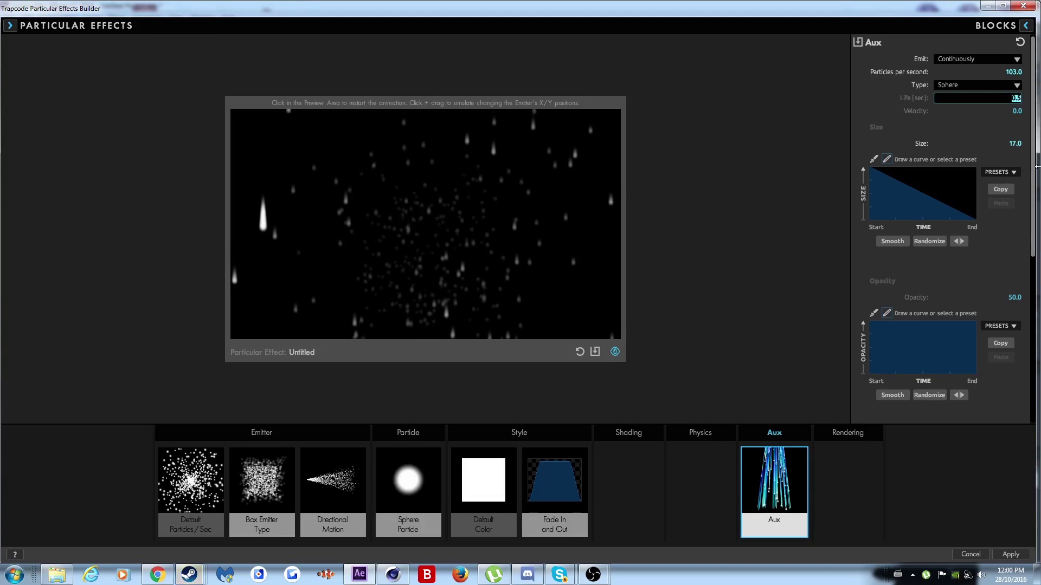
{"action": "type", "text": "0.3"}
{"action": "key", "text": "Return"}
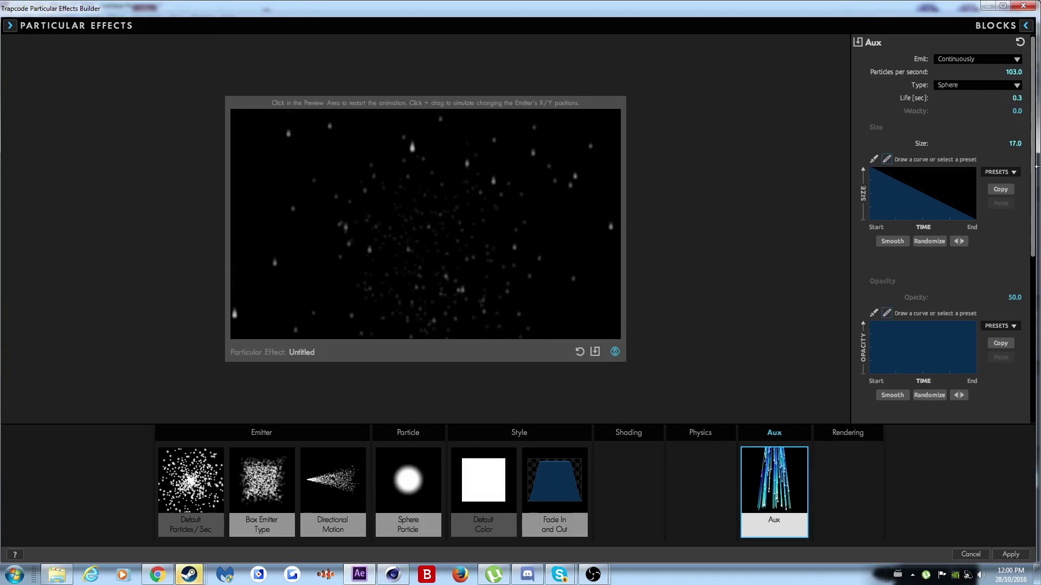
{"action": "left_click", "coordinate": [1016, 99]}
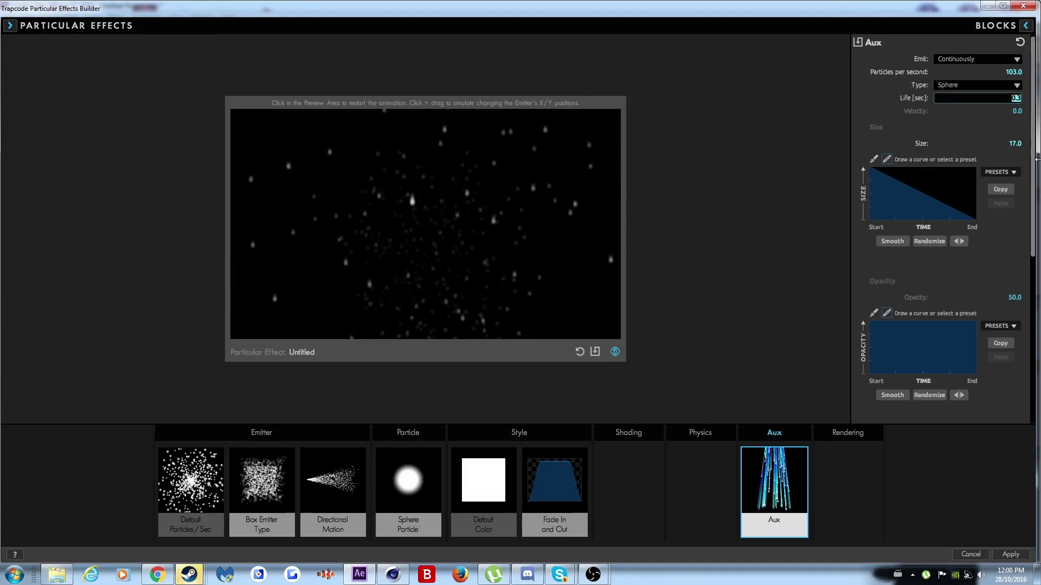
{"action": "type", "text": "0.4"}
{"action": "key", "text": "Return"}
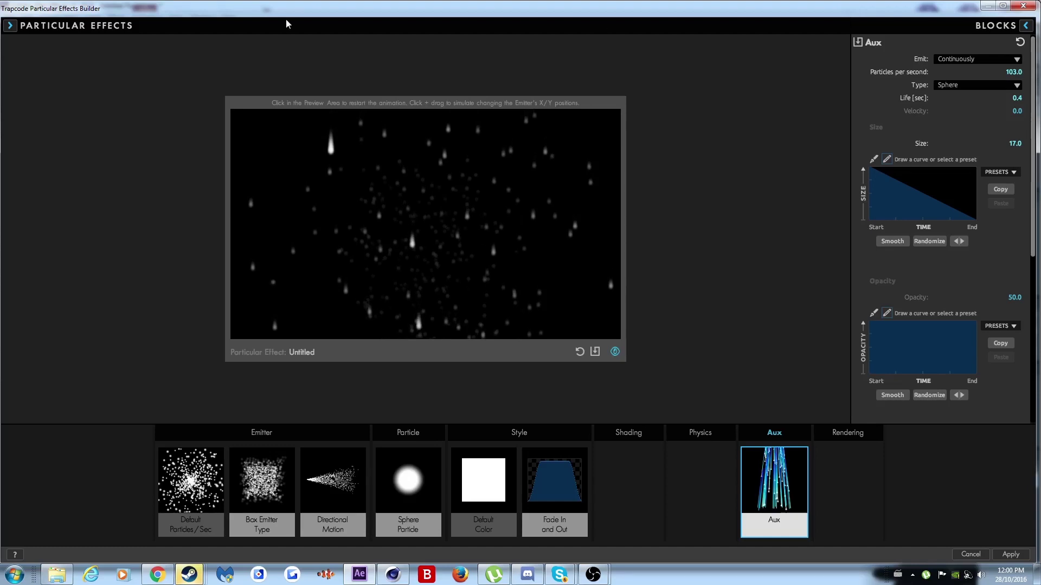
Step: Set the sphere particle's size to 15, apply the Effects Builder design, and preview the drops at about 0:00:04:26
{"action": "left_click", "coordinate": [408, 480]}
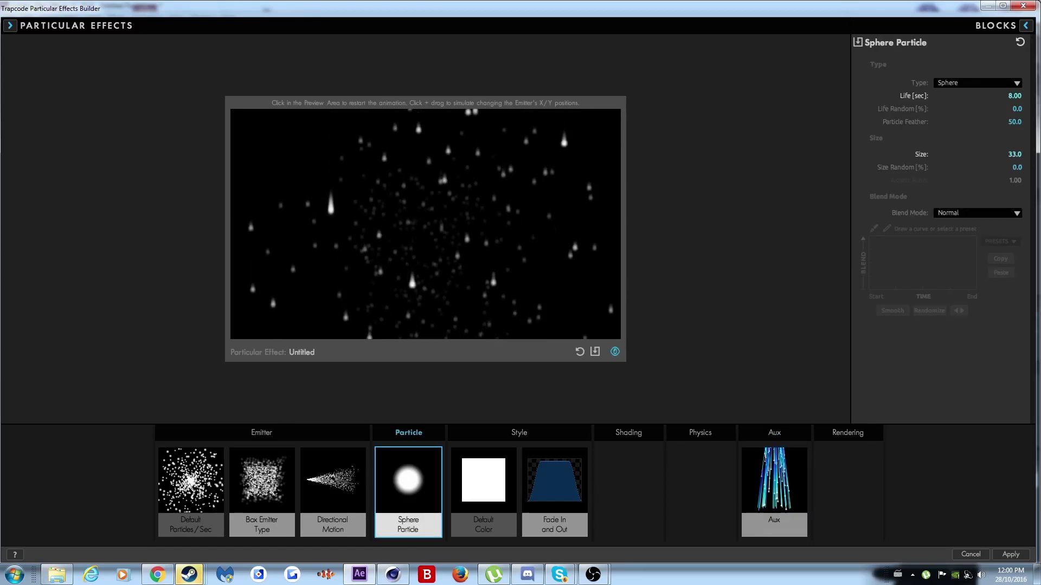
{"action": "mouse_move", "coordinate": [1004, 154]}
{"action": "left_mouse_down"}
{"action": "mouse_move", "coordinate": [1023, 155]}
{"action": "mouse_move", "coordinate": [1015, 157]}
{"action": "left_mouse_up"}
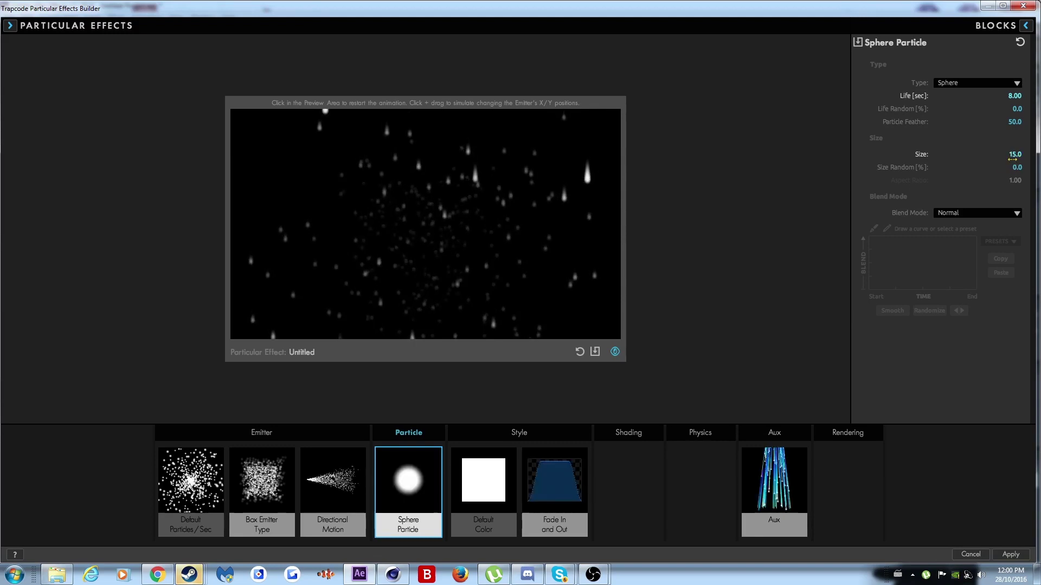
{"action": "left_click", "coordinate": [1009, 555]}
{"action": "left_click", "coordinate": [376, 402]}
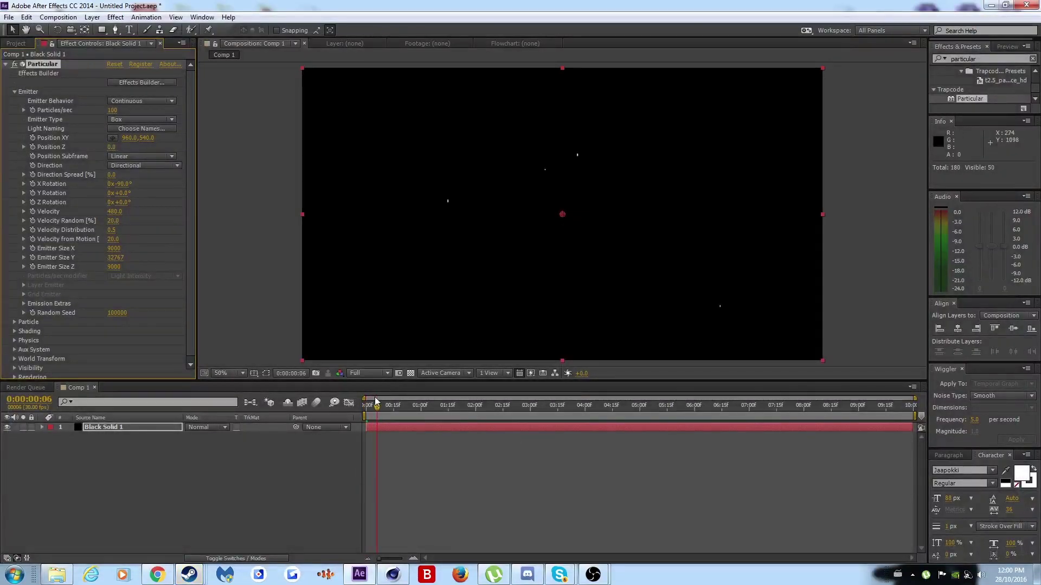
{"action": "left_click_drag", "start_coordinate": [376, 402], "coordinate": [631, 379]}
{"action": "key", "text": "slash"}
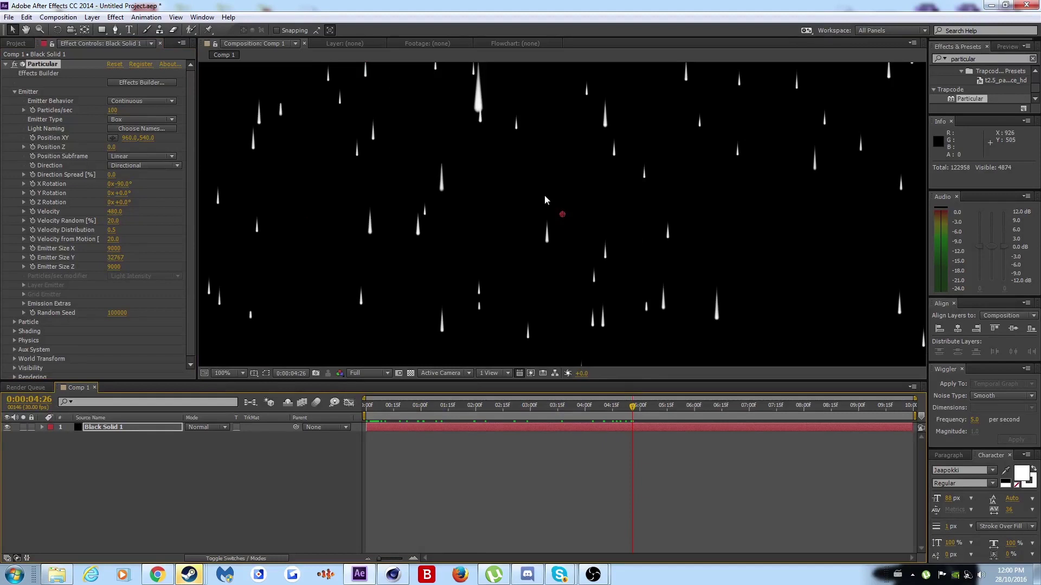
{"action": "key", "text": "comma"}
Step: Expand Particular's Aux System settings, raise the Aux size to 36, and preview the falling drops along the timeline
{"action": "scroll", "coordinate": [110, 267], "scroll_direction": "down", "scroll_amount": 1}
{"action": "left_click", "coordinate": [14, 347]}
{"action": "scroll", "coordinate": [14, 353], "scroll_direction": "down", "scroll_amount": 5}
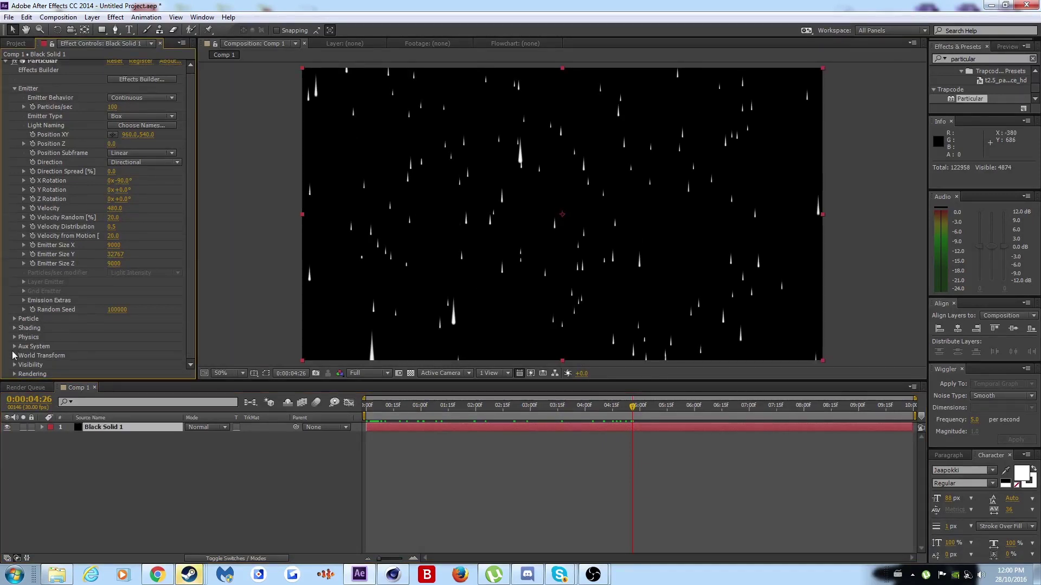
{"action": "mouse_move", "coordinate": [112, 263]}
{"action": "left_mouse_down"}
{"action": "mouse_move", "coordinate": [132, 263]}
{"action": "mouse_move", "coordinate": [122, 264]}
{"action": "left_mouse_up"}
{"action": "left_click_drag", "start_coordinate": [366, 407], "coordinate": [646, 401]}
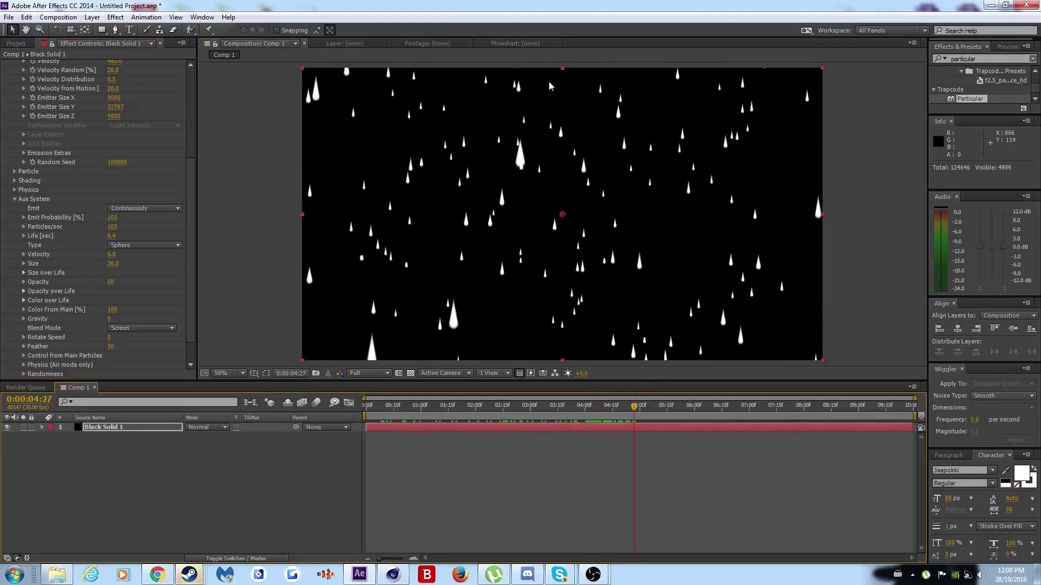
{"action": "scroll", "coordinate": [97, 217], "scroll_direction": "up", "scroll_amount": 5}
{"action": "left_click", "coordinate": [565, 408]}
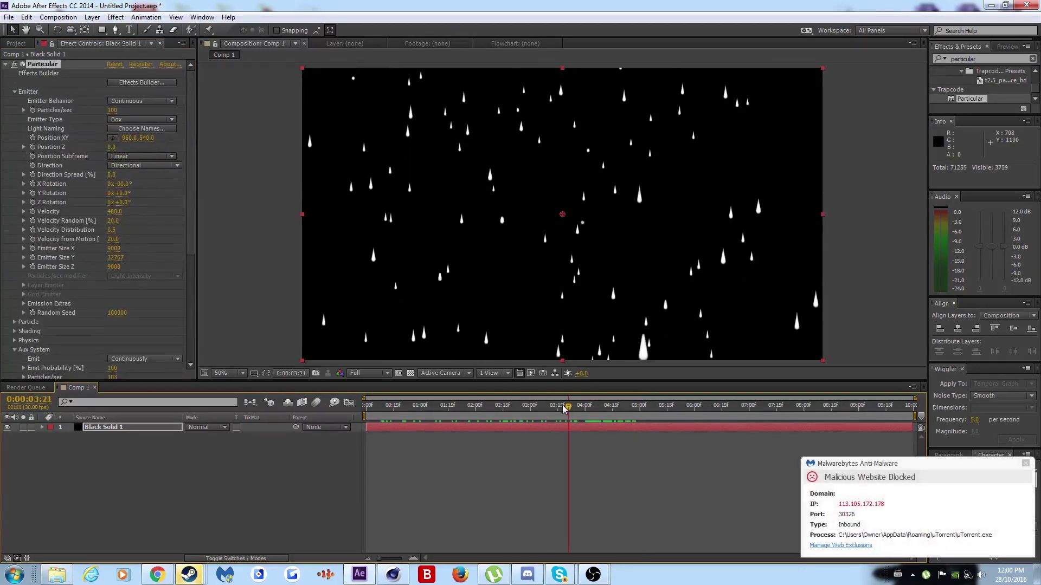
{"action": "key", "text": "space"}
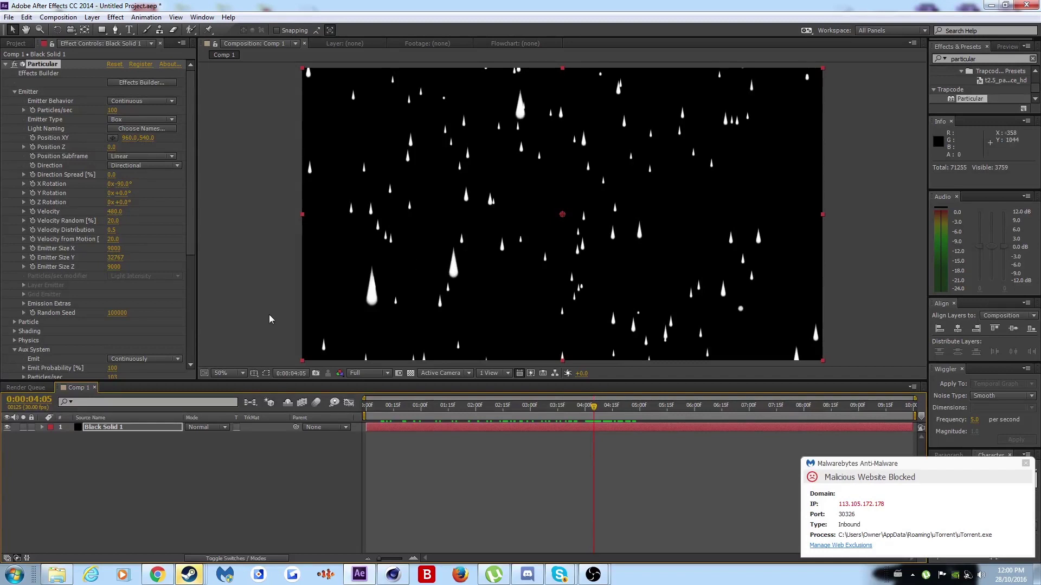
Step: Set the Aux System particle size to 35 and preview the drops up to about 6 seconds
{"action": "scroll", "coordinate": [270, 316], "scroll_direction": "down", "scroll_amount": 2}
{"action": "scroll", "coordinate": [158, 321], "scroll_direction": "down", "scroll_amount": 3}
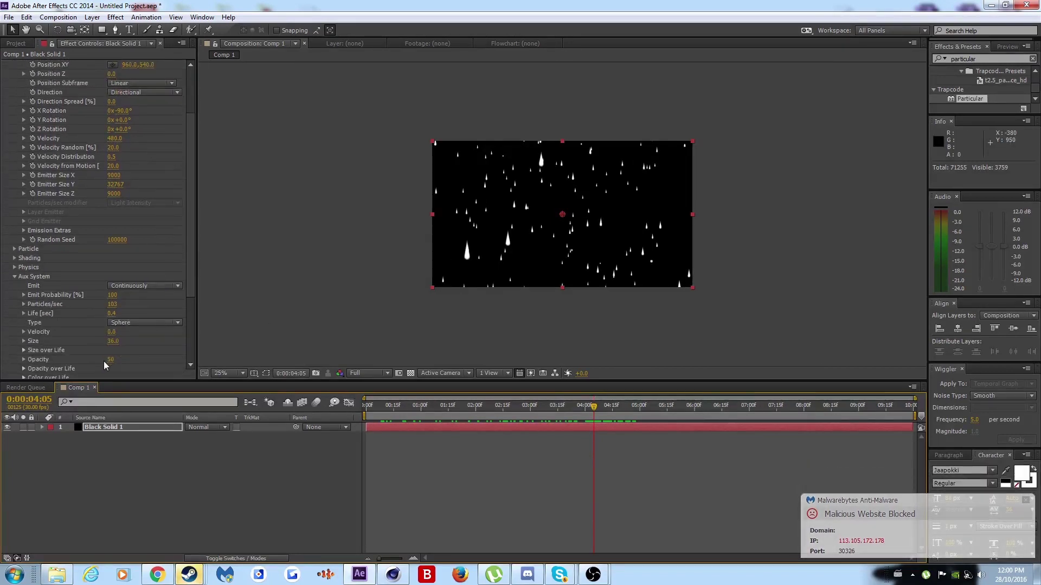
{"action": "left_click", "coordinate": [113, 342]}
{"action": "type", "text": "35"}
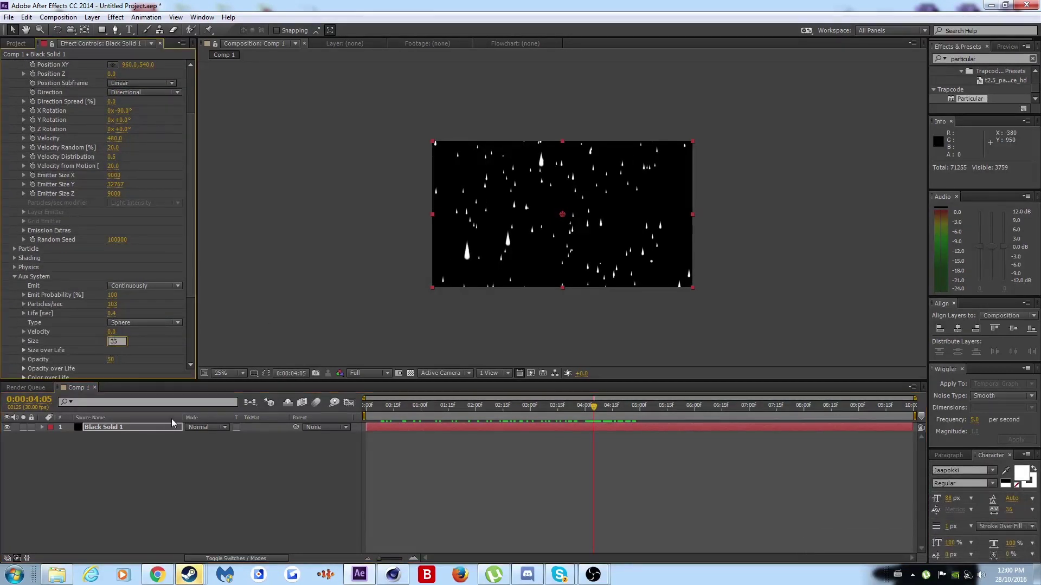
{"action": "key", "text": "Return"}
{"action": "left_click", "coordinate": [116, 341]}
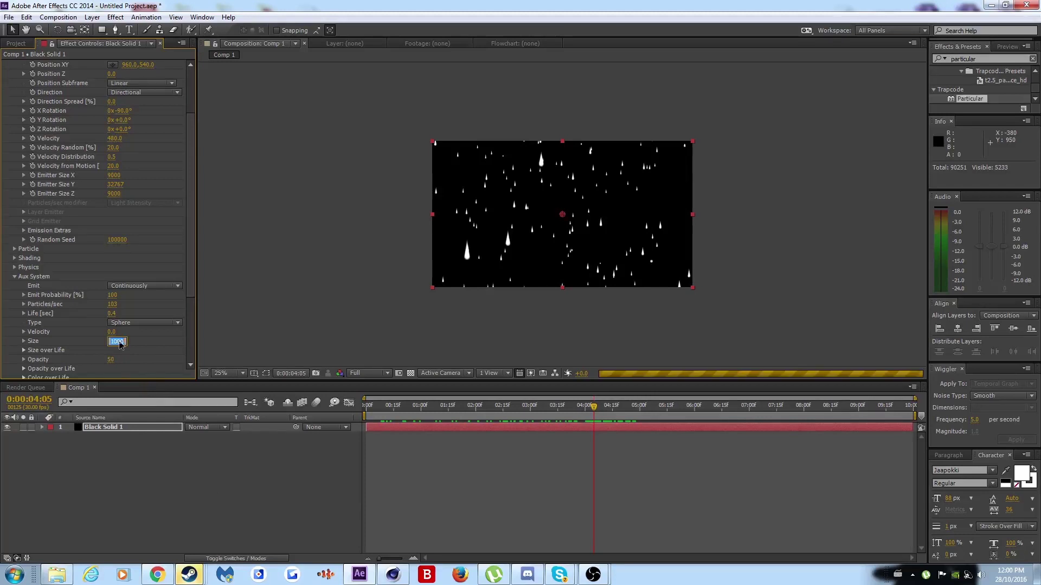
{"action": "type", "text": "35"}
{"action": "left_click", "coordinate": [325, 460]}
{"action": "scroll", "coordinate": [527, 246], "scroll_direction": "up", "scroll_amount": 1}
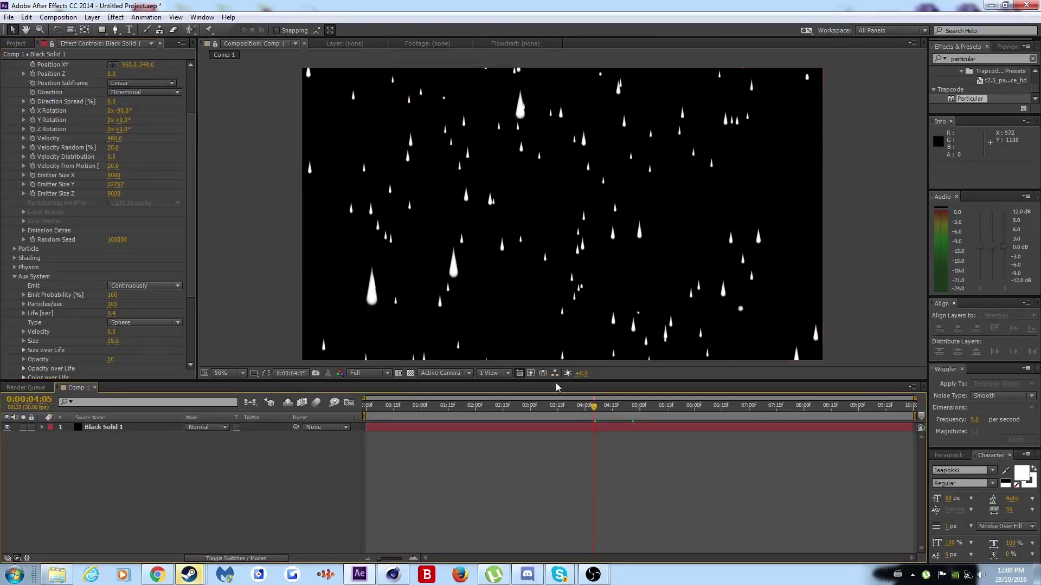
{"action": "left_click_drag", "start_coordinate": [592, 407], "coordinate": [696, 380]}
Step: Try an emission rate of 35 particles per second for the emitter, and settle on 25
{"action": "scroll", "coordinate": [133, 123], "scroll_direction": "up", "scroll_amount": 4}
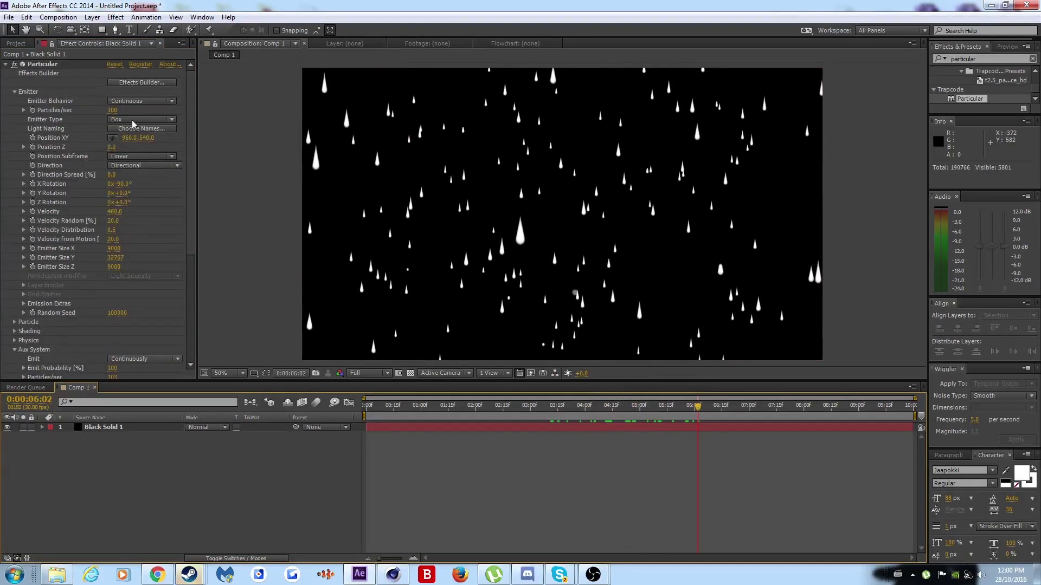
{"action": "left_click", "coordinate": [101, 117]}
{"action": "left_click", "coordinate": [111, 110]}
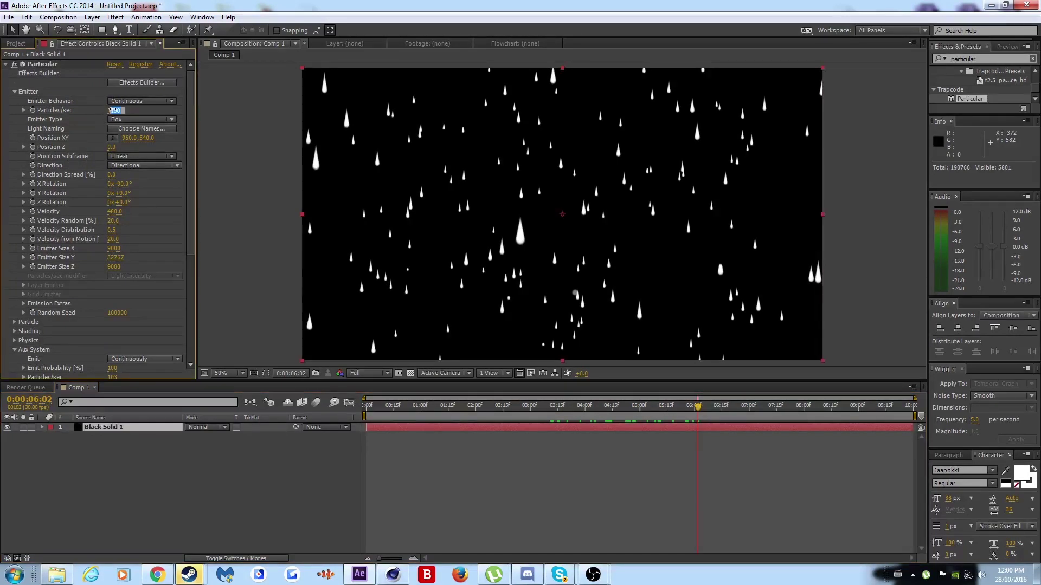
{"action": "type", "text": "35"}
{"action": "key", "text": "Return"}
{"action": "left_click_drag", "start_coordinate": [461, 407], "coordinate": [693, 391]}
{"action": "left_click", "coordinate": [110, 111]}
{"action": "type", "text": "25"}
{"action": "key", "text": "Return"}
{"action": "left_click", "coordinate": [226, 477]}
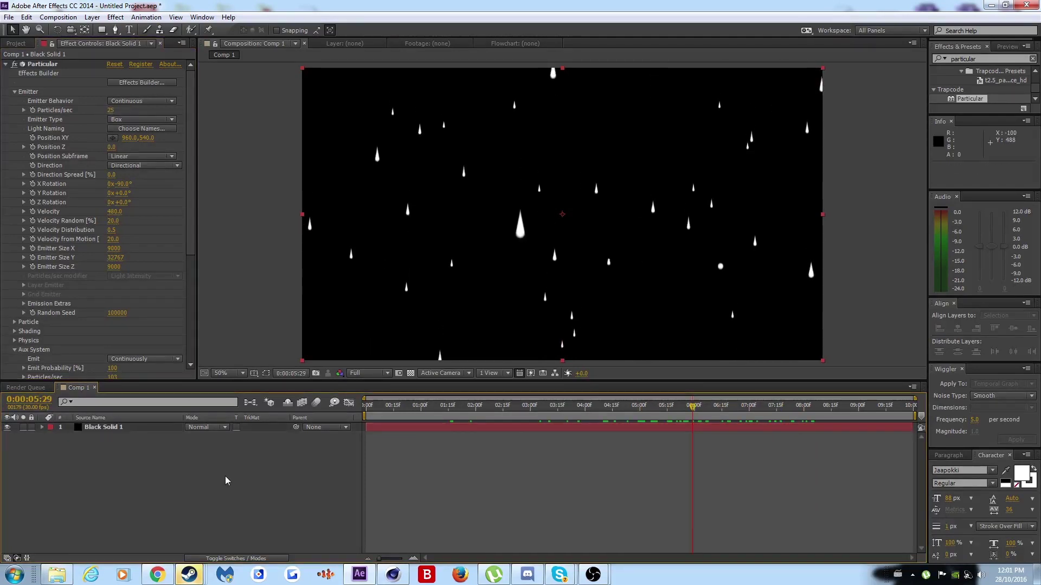
Step: Add the Find Edges effect to the black solid with Invert enabled, and preview the outlined drops up to 0:00:06:15
{"action": "left_click_drag", "start_coordinate": [988, 59], "coordinate": [886, 35]}
{"action": "type", "text": "find e"}
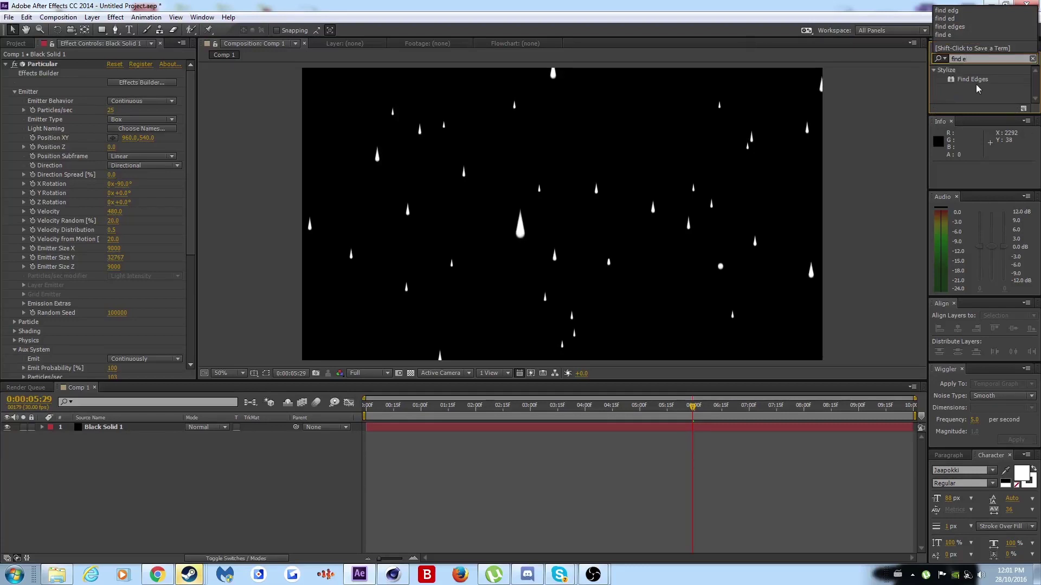
{"action": "left_click_drag", "start_coordinate": [974, 80], "coordinate": [61, 327]}
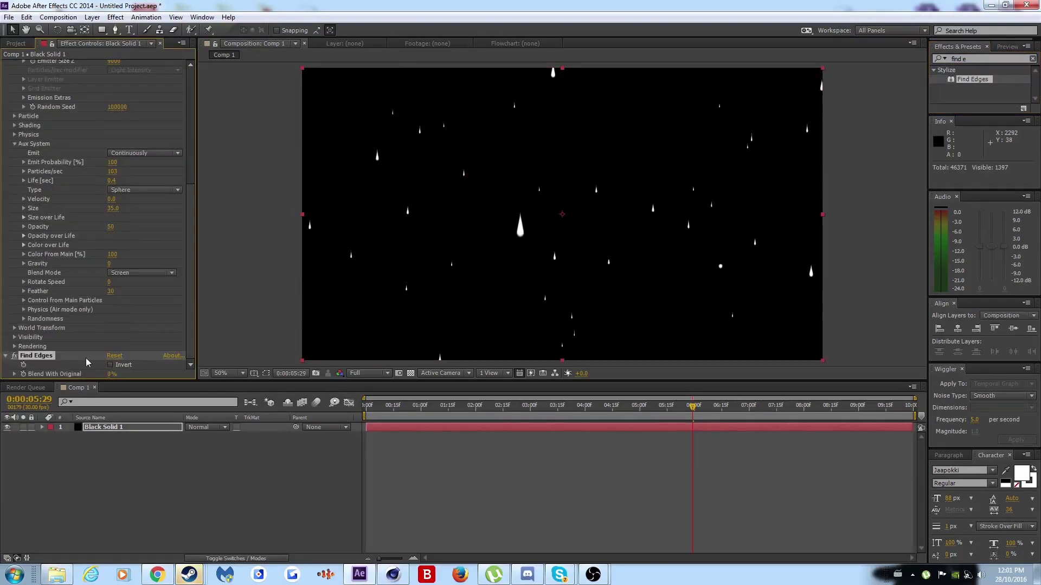
{"action": "left_click", "coordinate": [111, 365]}
{"action": "left_click", "coordinate": [426, 362]}
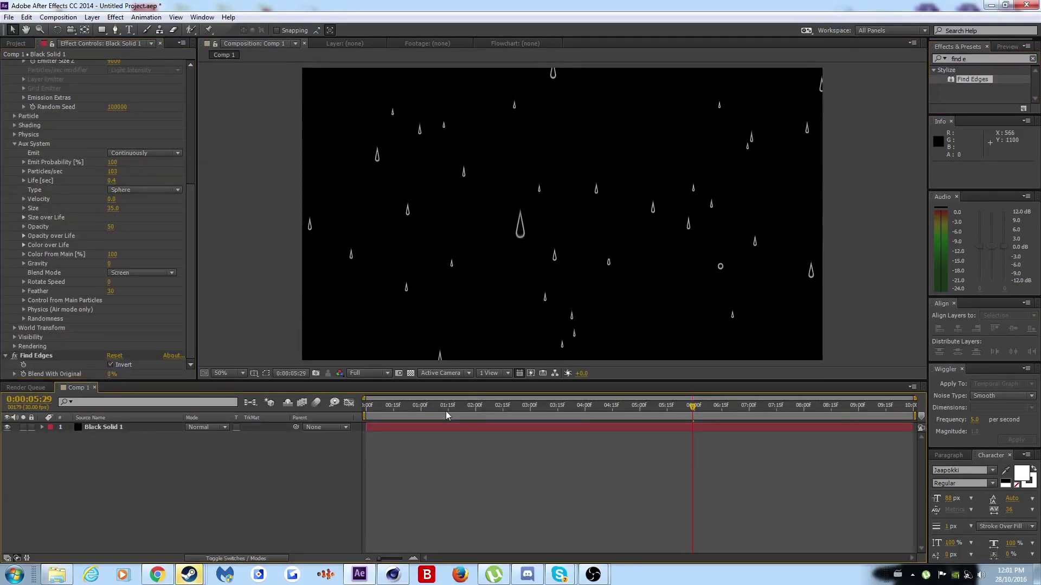
{"action": "left_click_drag", "start_coordinate": [446, 412], "coordinate": [721, 318]}
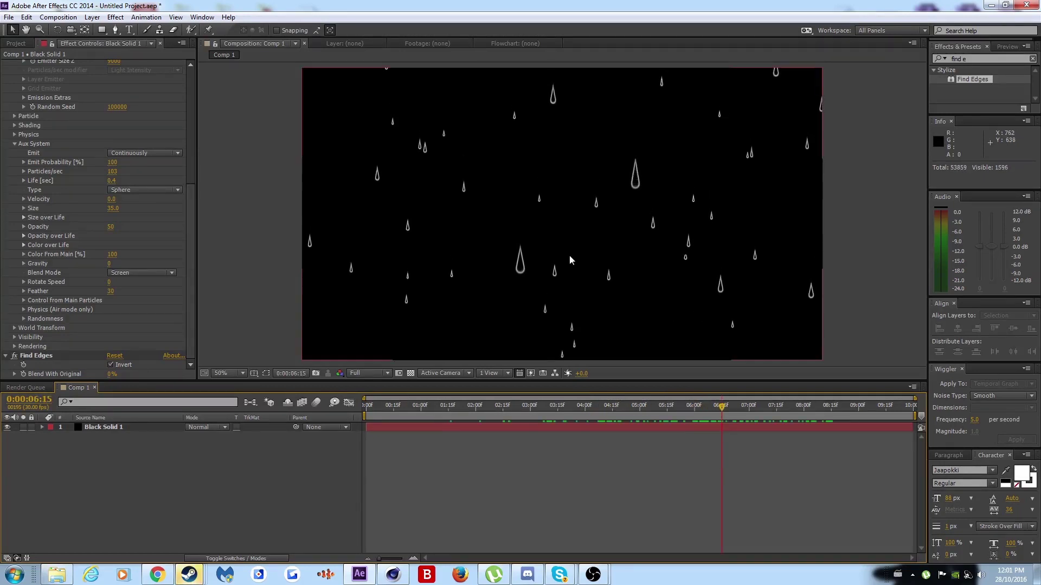